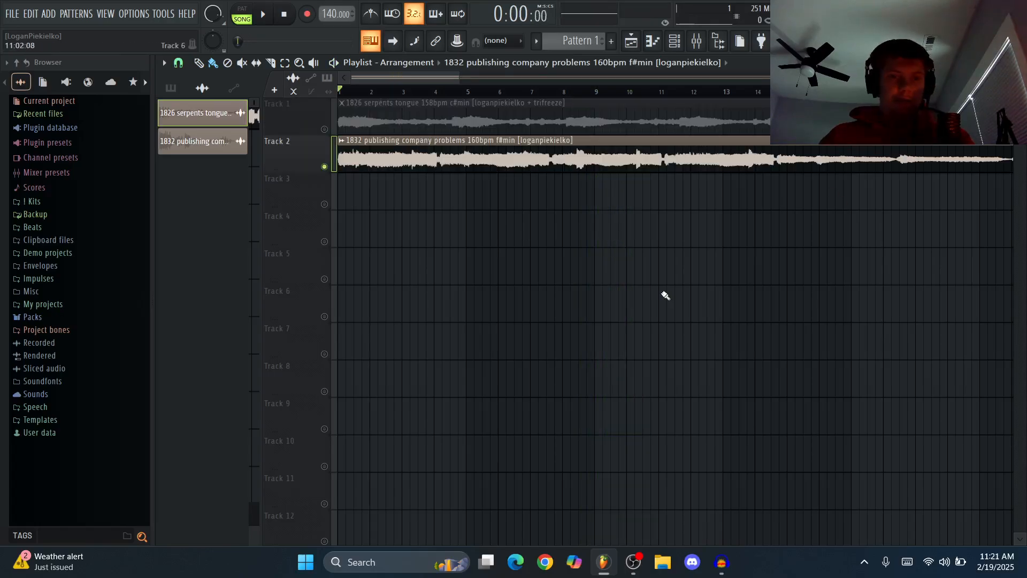
- Play the opening of the 1832 publishing company problems clip on Track 2 and stop it
key("space")
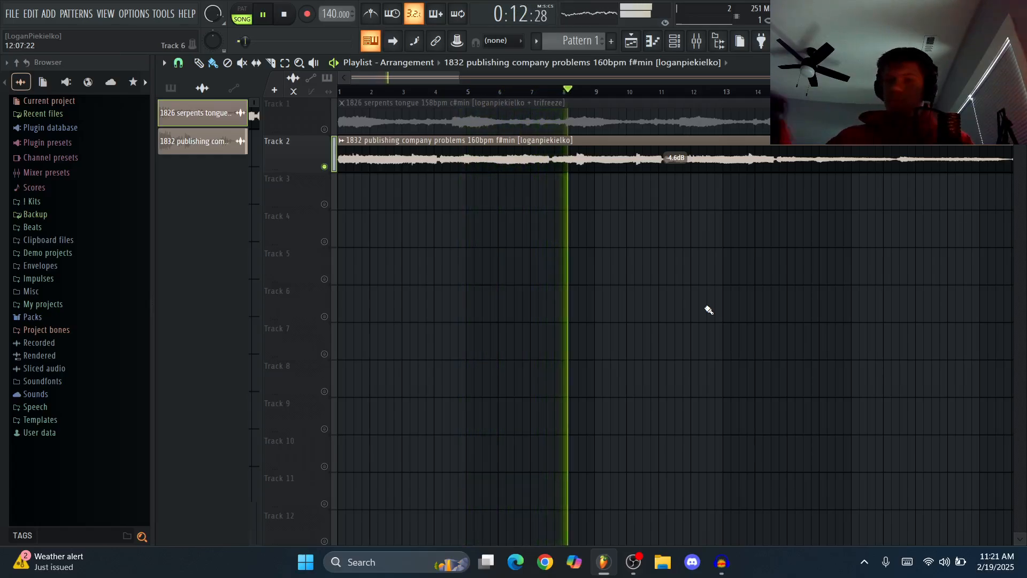
key("space")
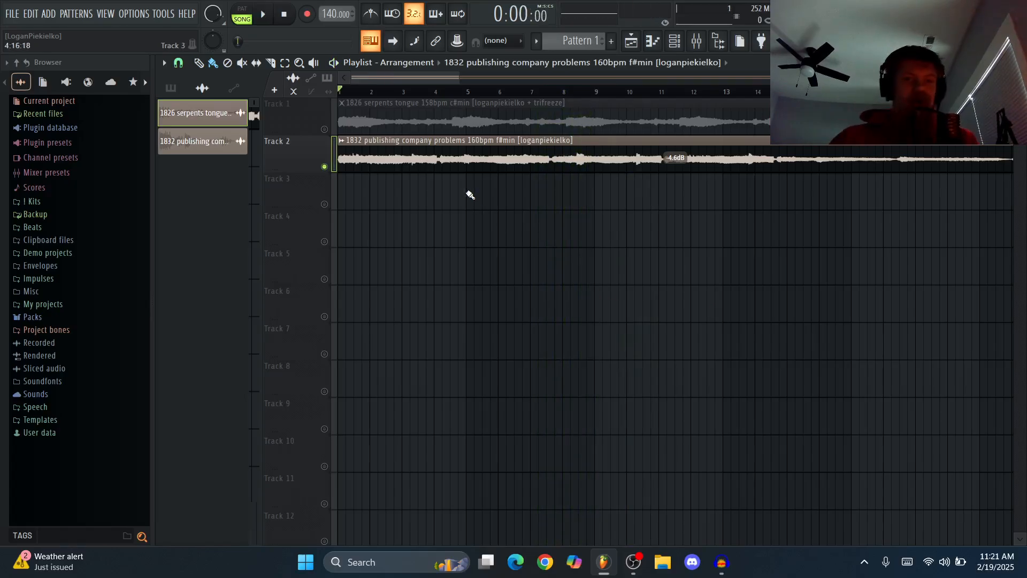
- Open the 1826 serpents tongue project and play its arrangement from the start
left_click(10, 15)
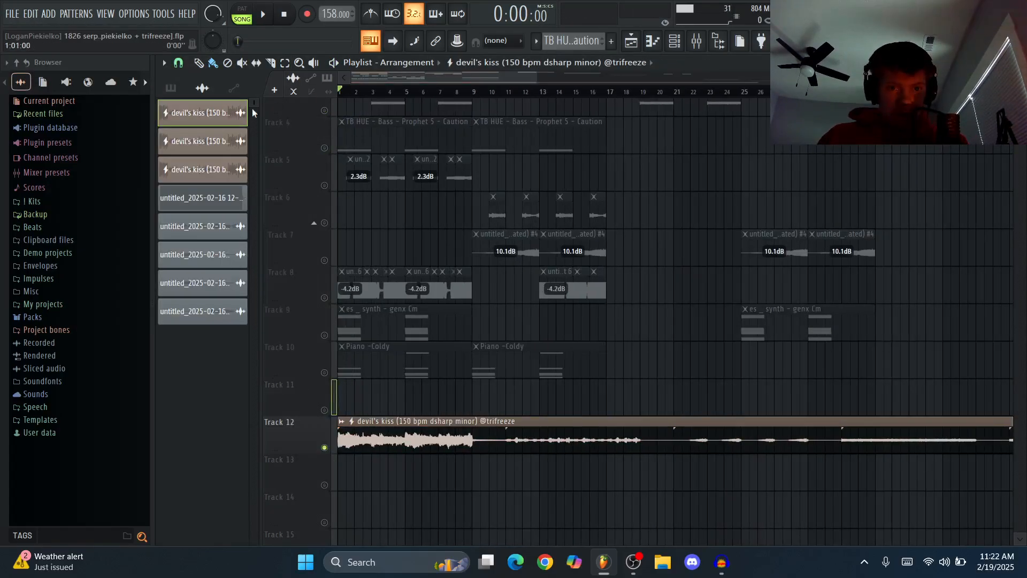
scroll(294, 253, "up", 2)
key("space")
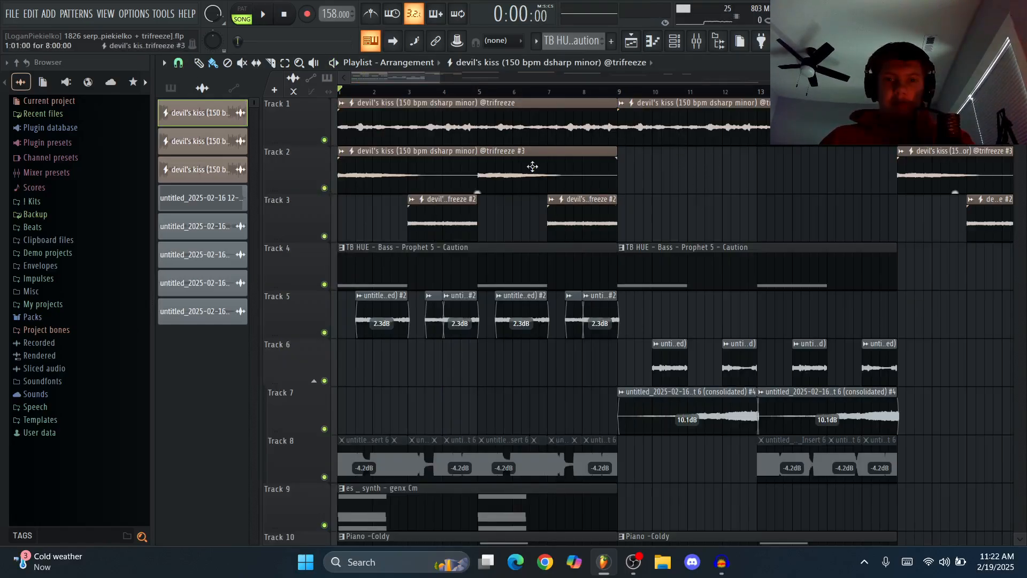
- Check the audio clip settings of the Track 1 devil's kiss sample and play the soloed track
left_click(706, 38)
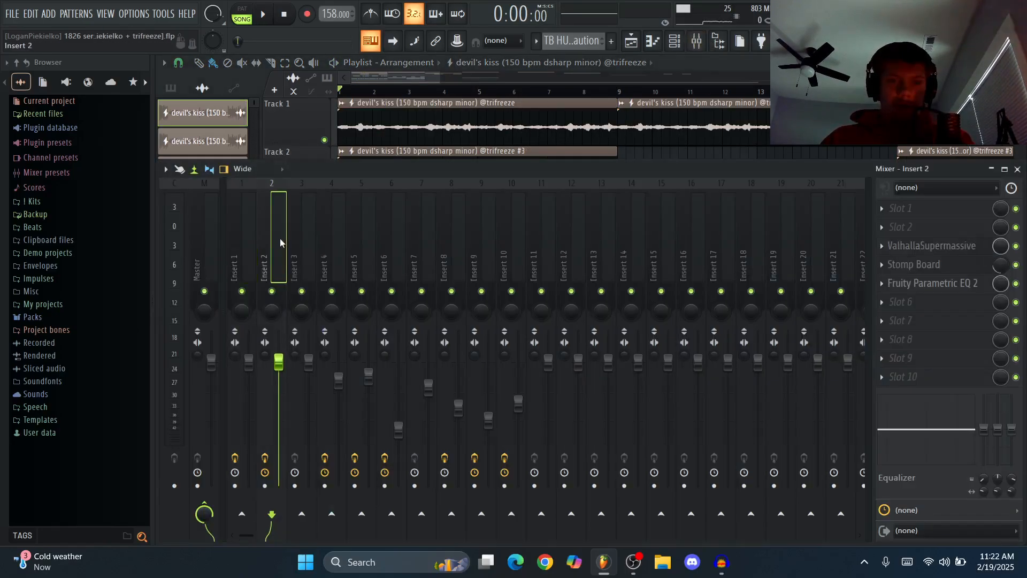
left_click(755, 154)
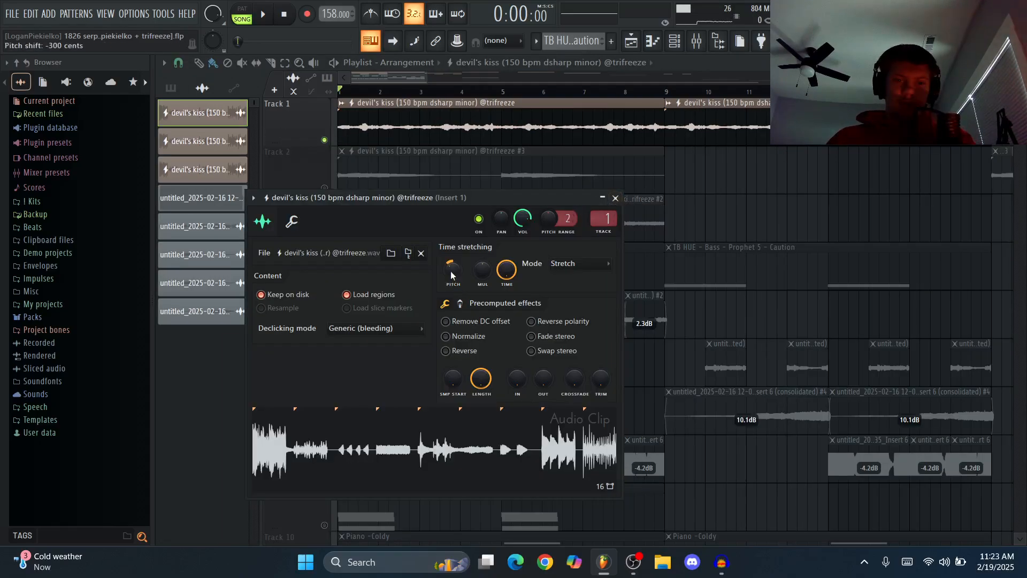
left_click(615, 198)
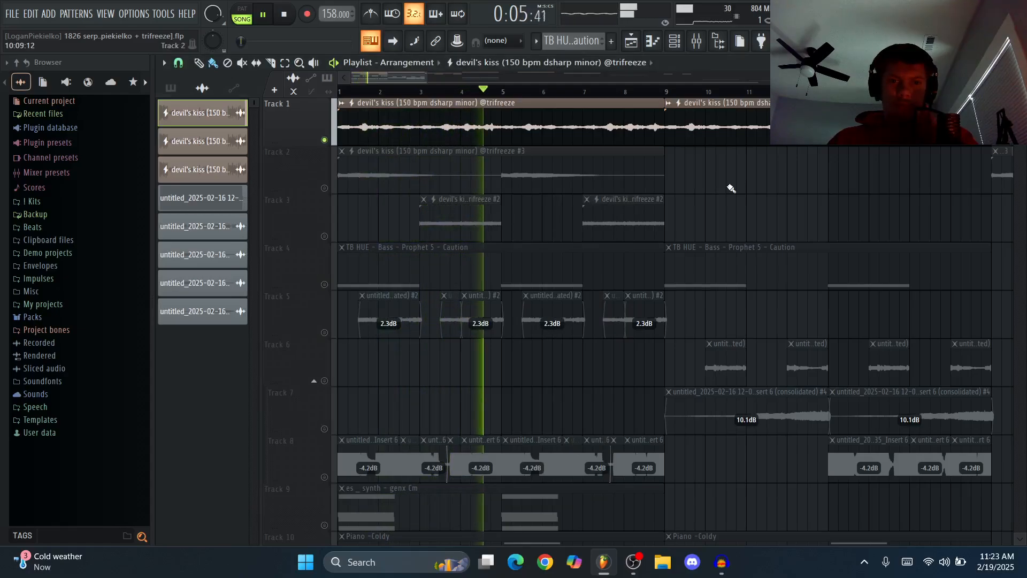
key("space")
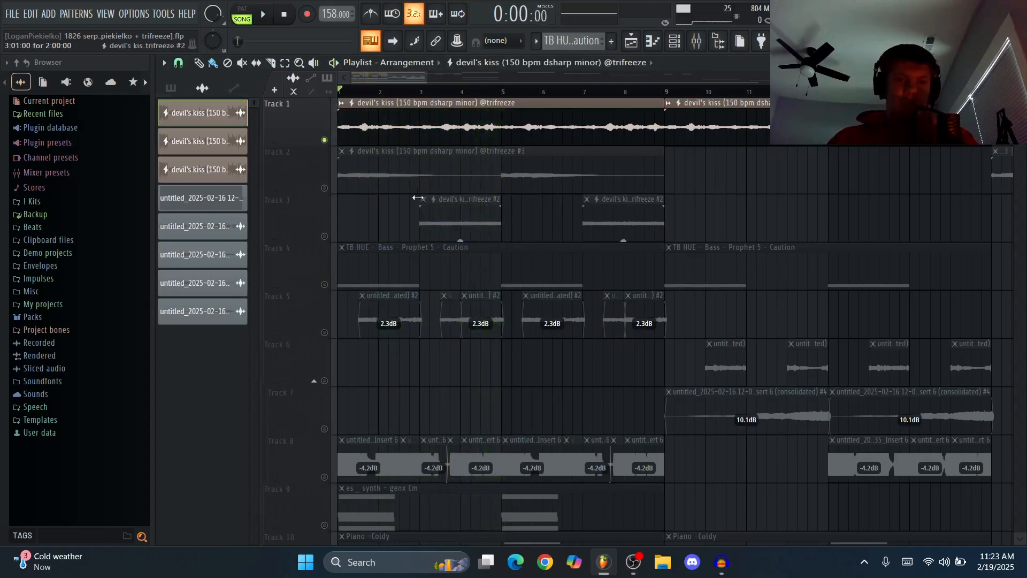
- Play the soloed devil's kiss #3 clip on Track 2 without its mixer effects
left_click(342, 172)
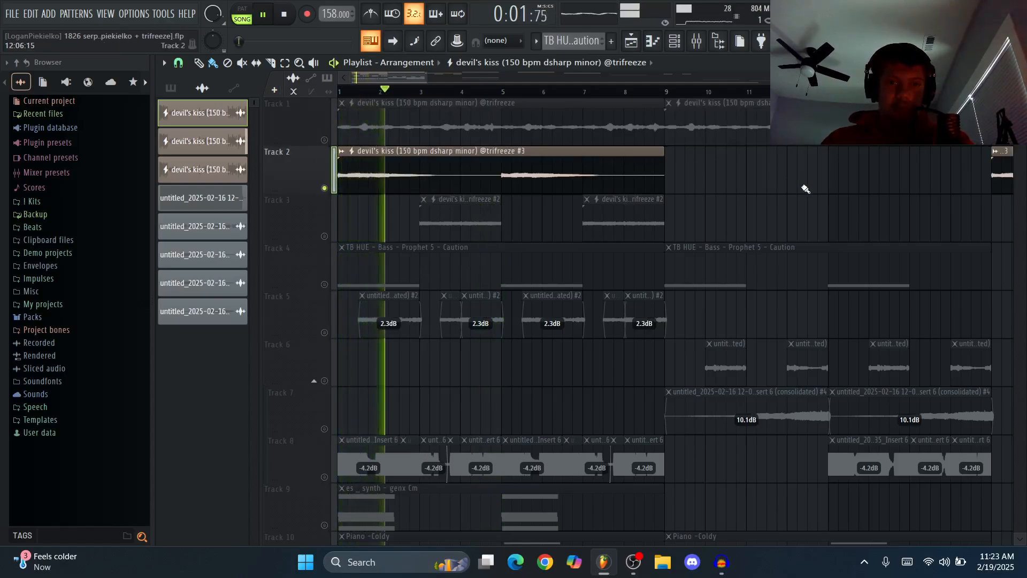
key("space")
- Review ValhallaSupermassive and Stomp Board on mixer Insert 2 and switch both effects back on
left_click(699, 45)
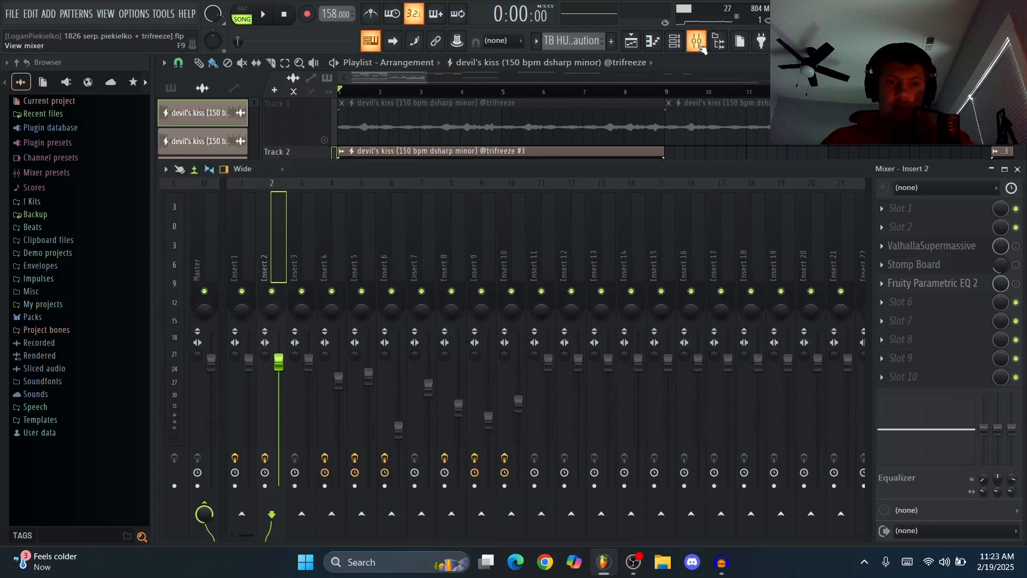
left_click(976, 254)
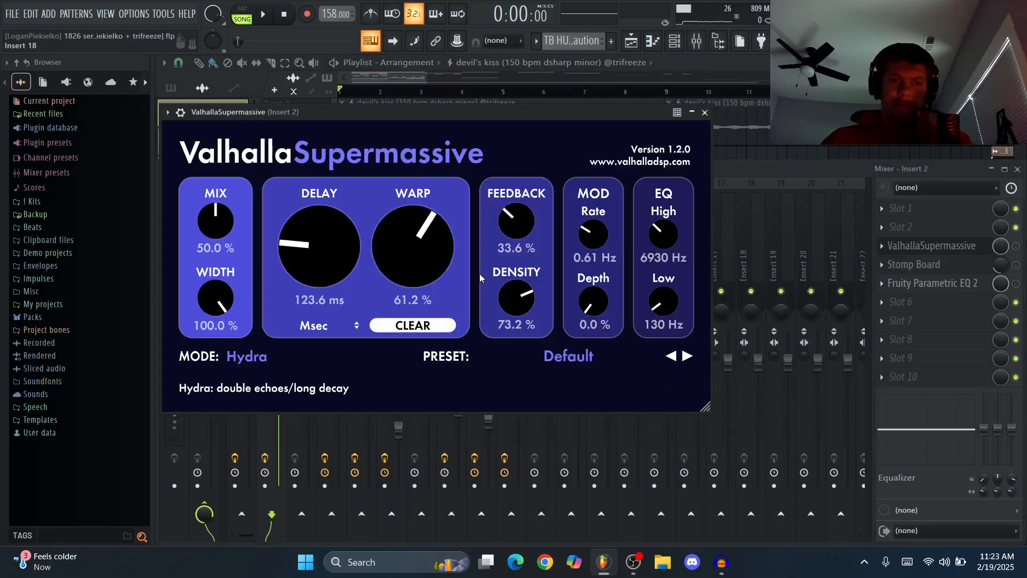
left_click(1018, 250)
left_click(953, 268)
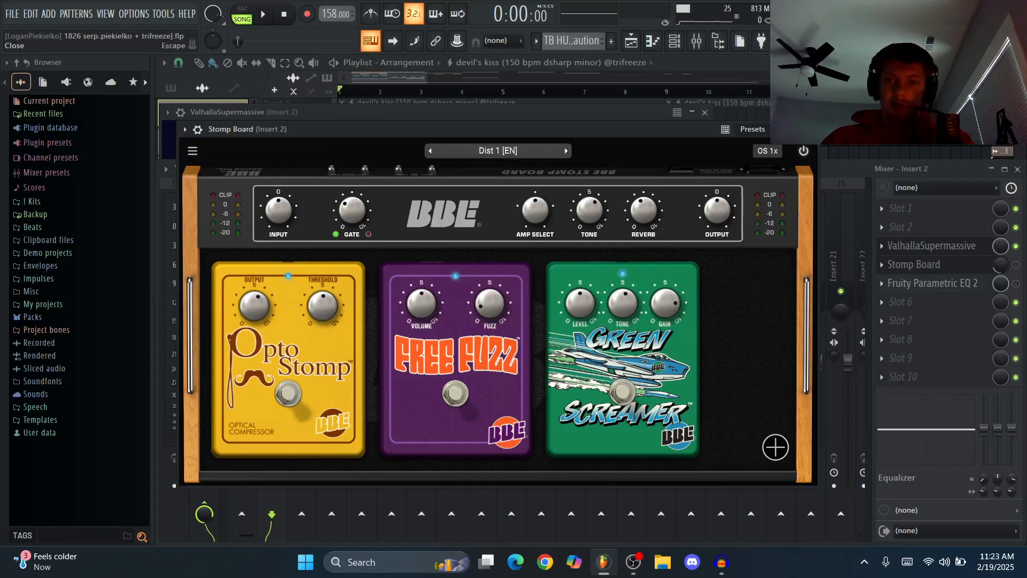
key("Escape")
left_click(978, 269)
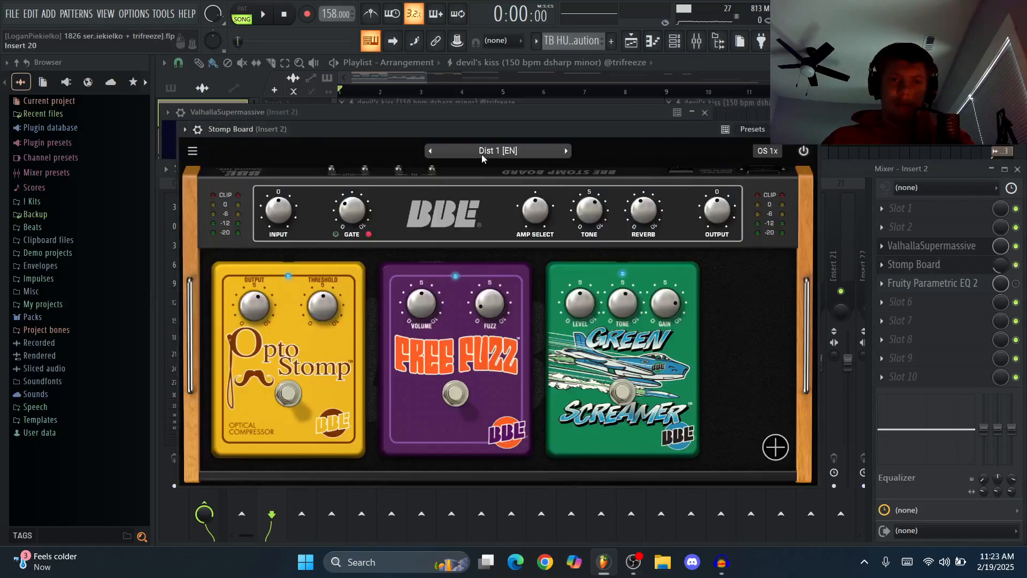
key("Escape")
key("Escape")
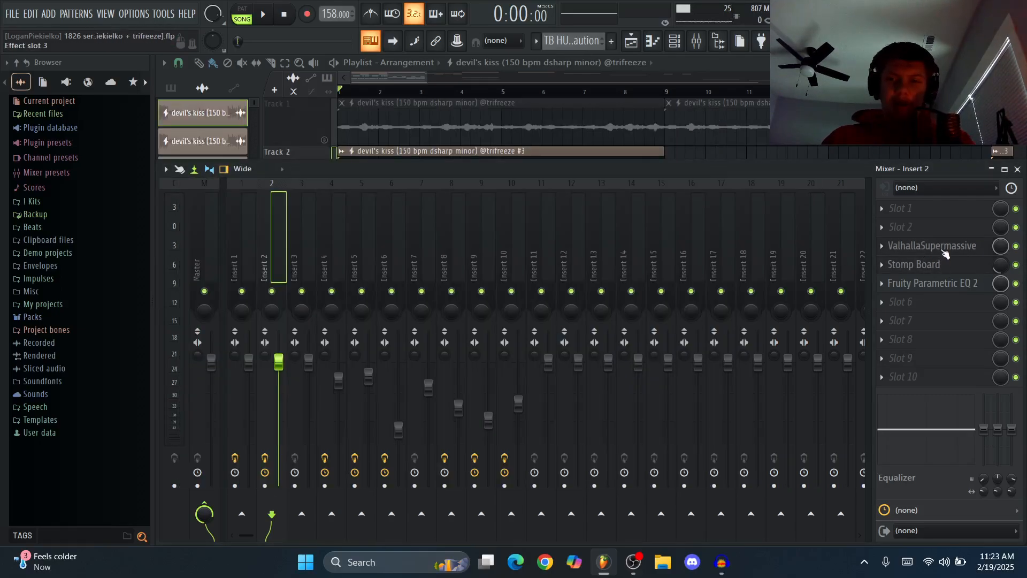
- Inspect the Fruity Parametric EQ 2 curve on Insert 2 and play Track 2 with its effects
left_click(971, 284)
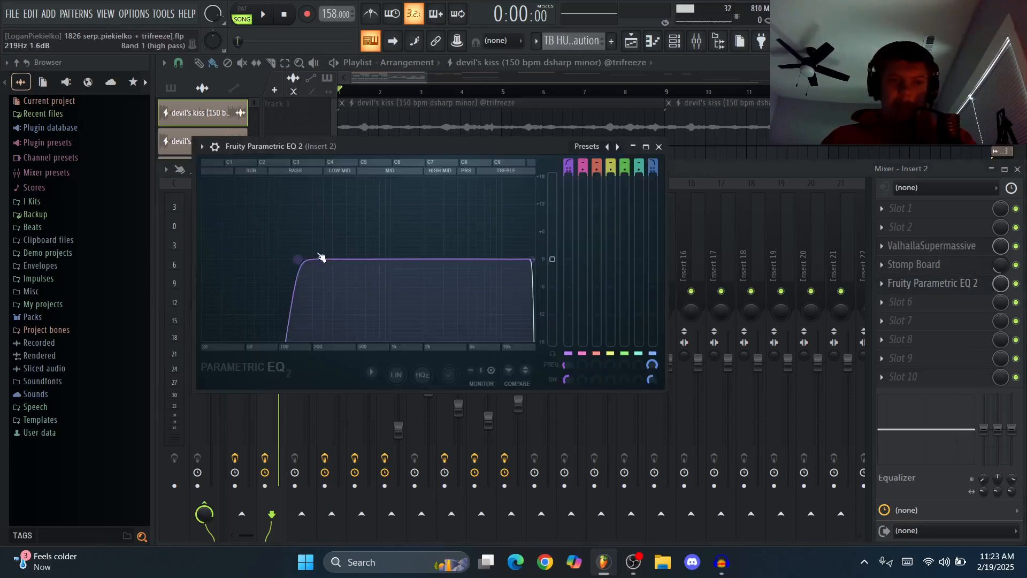
left_click(660, 146)
key("Escape")
key("space")
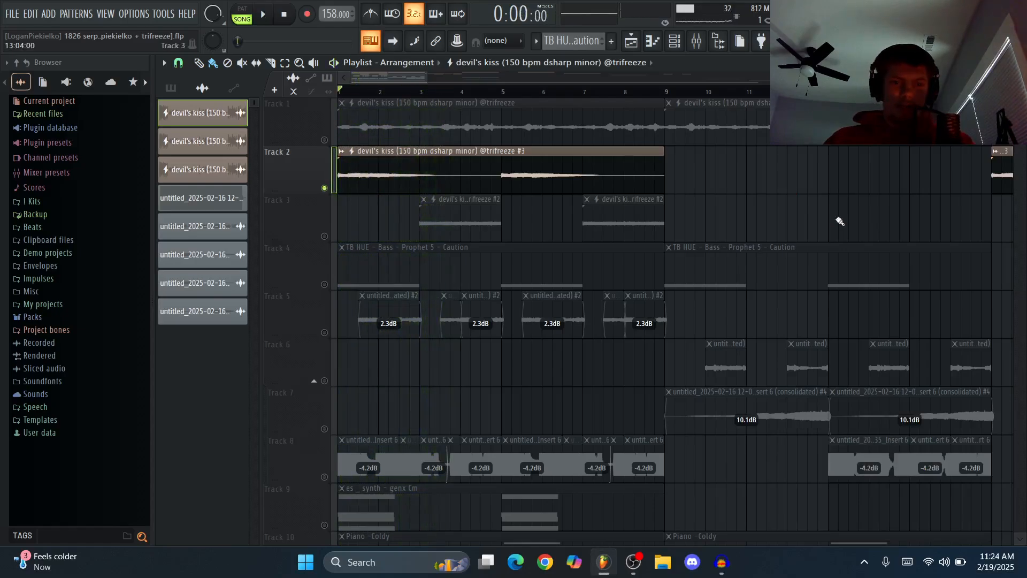
- Solo Track 3 to hear its devil's kiss #2 clips, and play them together with Tracks 1 and 2
right_click(325, 236)
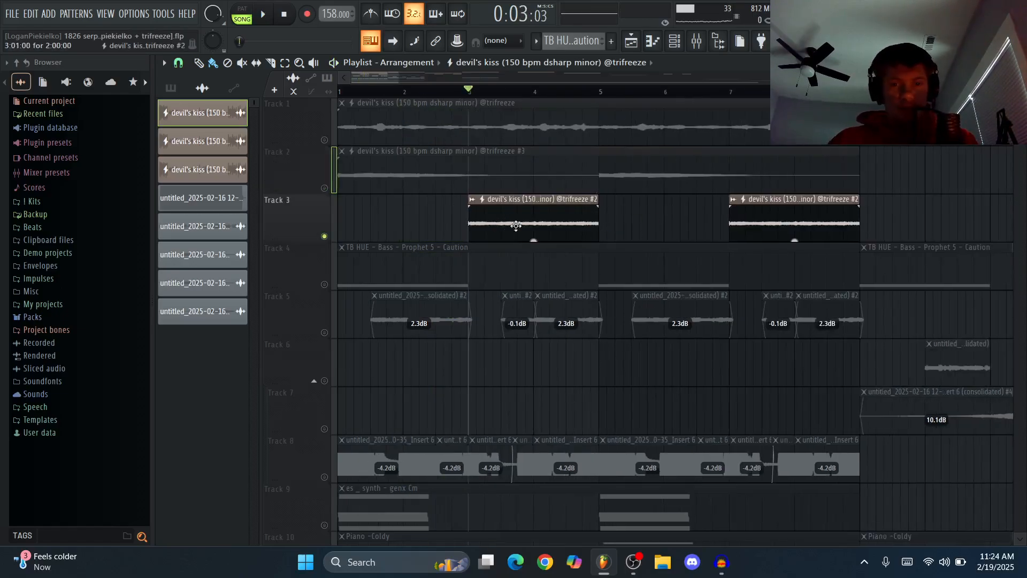
key("space")
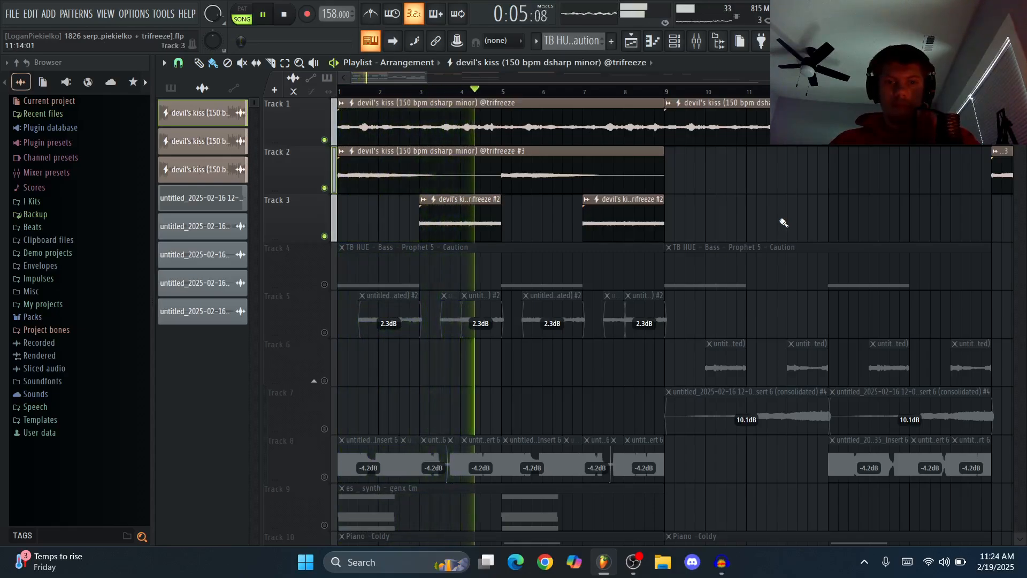
key("space")
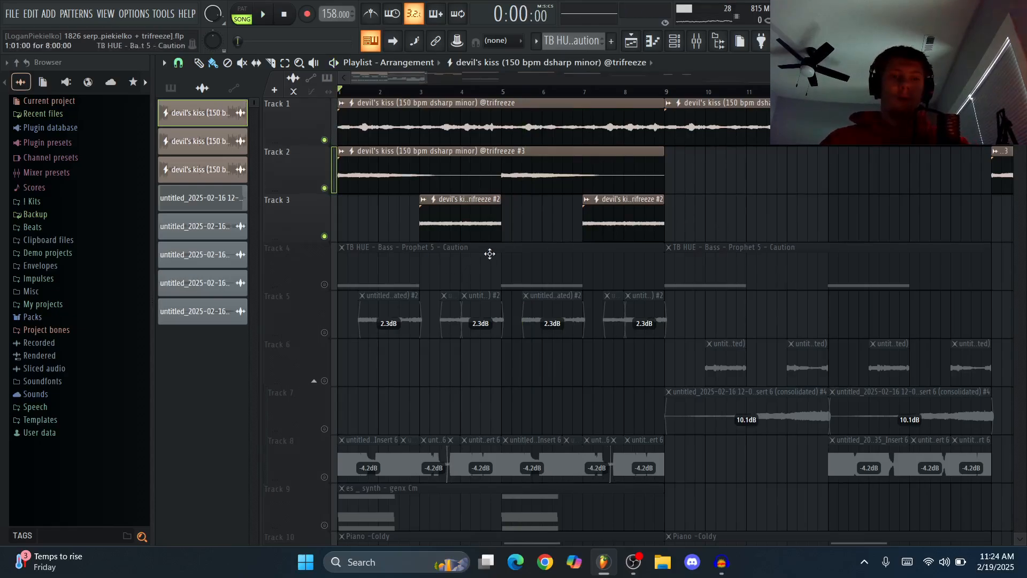
- Turn on Track 4 and play its TB HUE - Bass - Prophet 5 - Caution pattern from the Piano roll
left_click(325, 285)
scroll(361, 132, "up", 2)
double_click(416, 266)
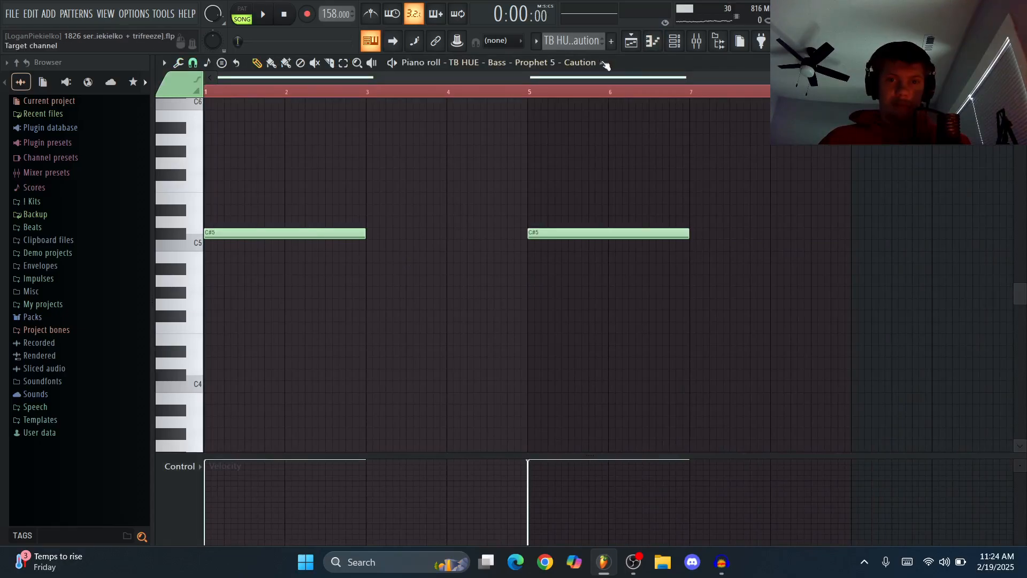
key("space")
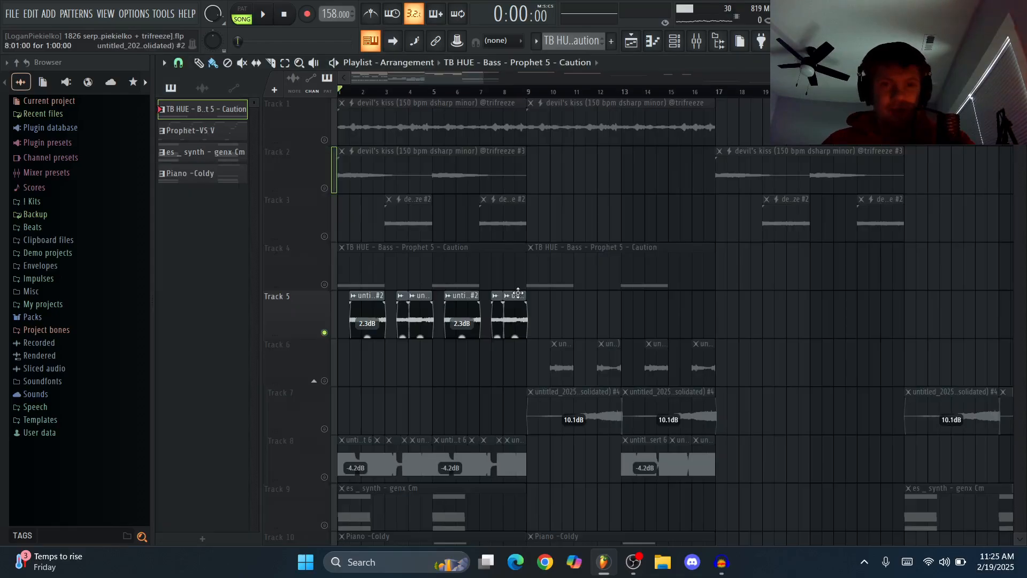
- Open the Prophet-VS V pattern on Track 11 in the Piano roll and play its melody
scroll(518, 293, "down", 3)
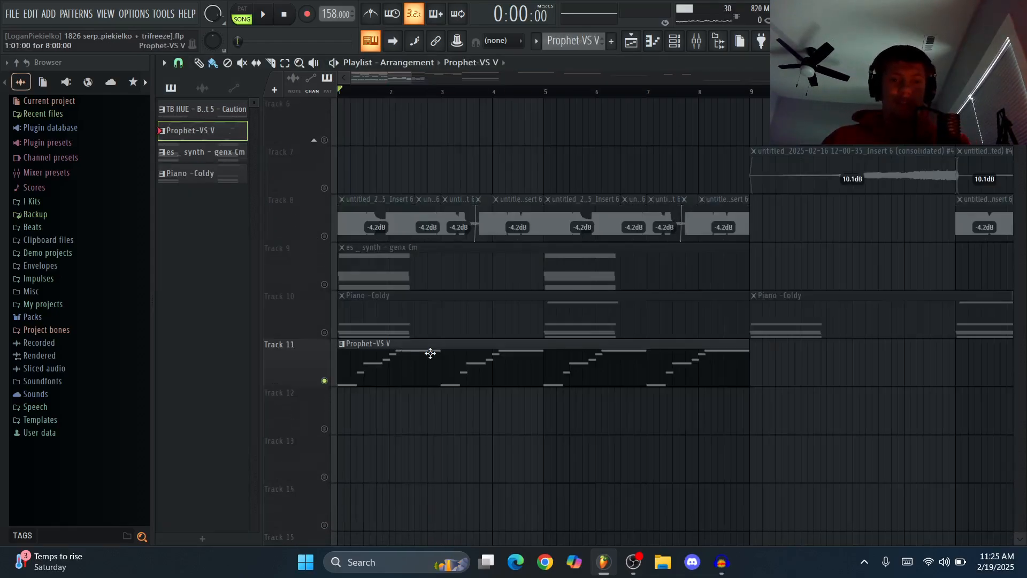
double_click(431, 353)
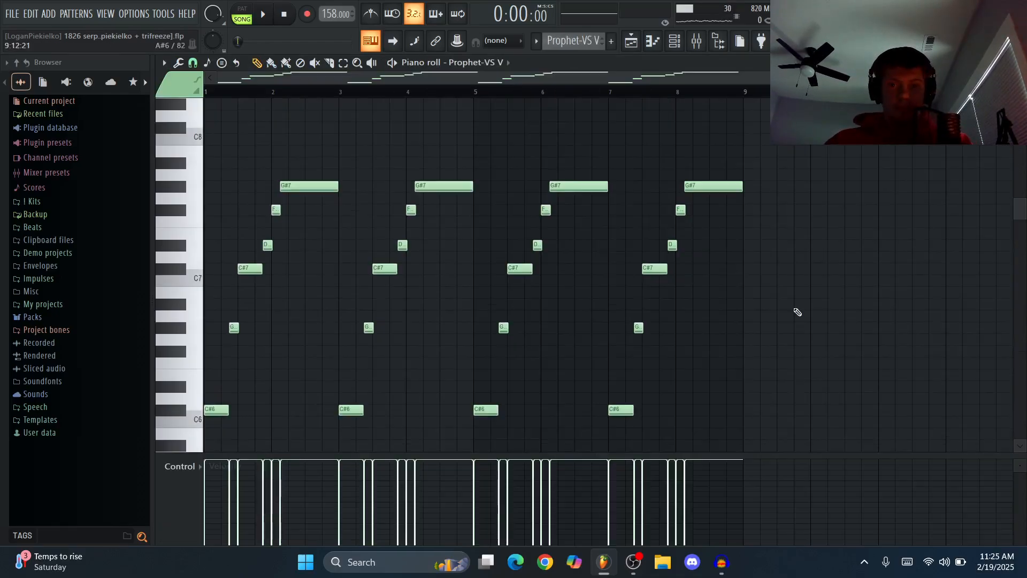
key("space")
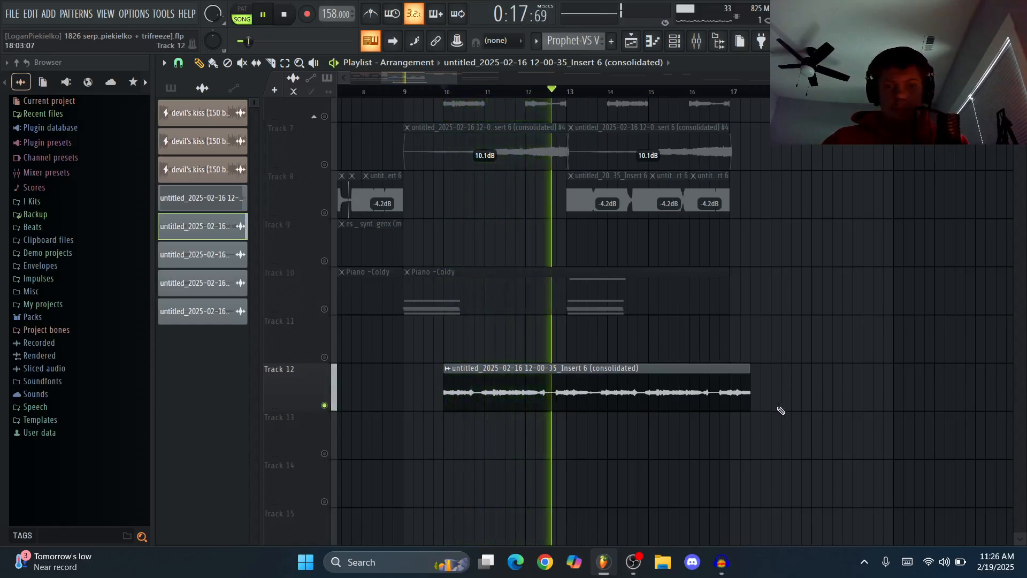
- Return to the soloed Track 5 clips and unmute Track 4 alongside them
scroll(754, 409, "down", 3)
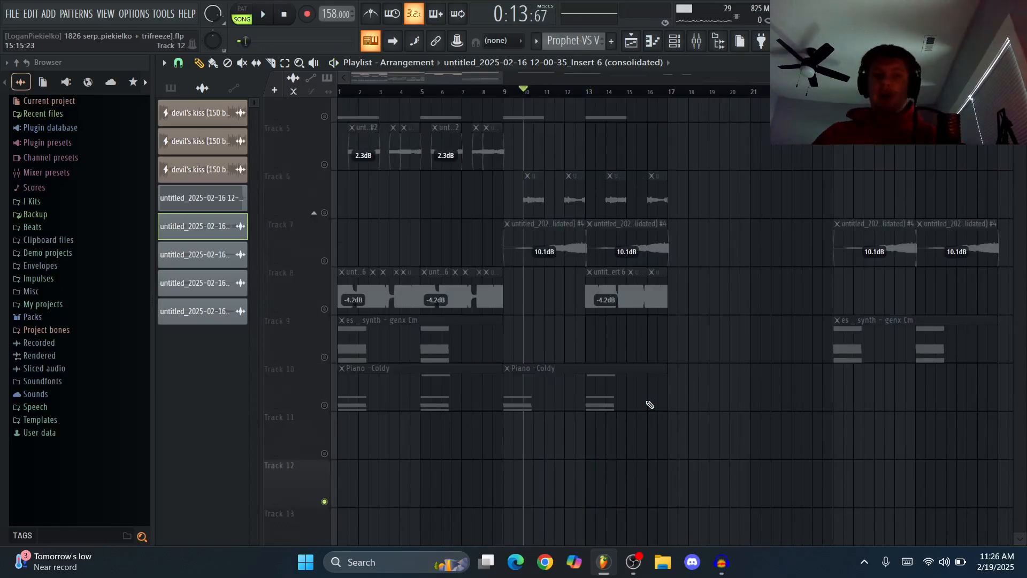
scroll(300, 177, "up", 3)
left_click(324, 271)
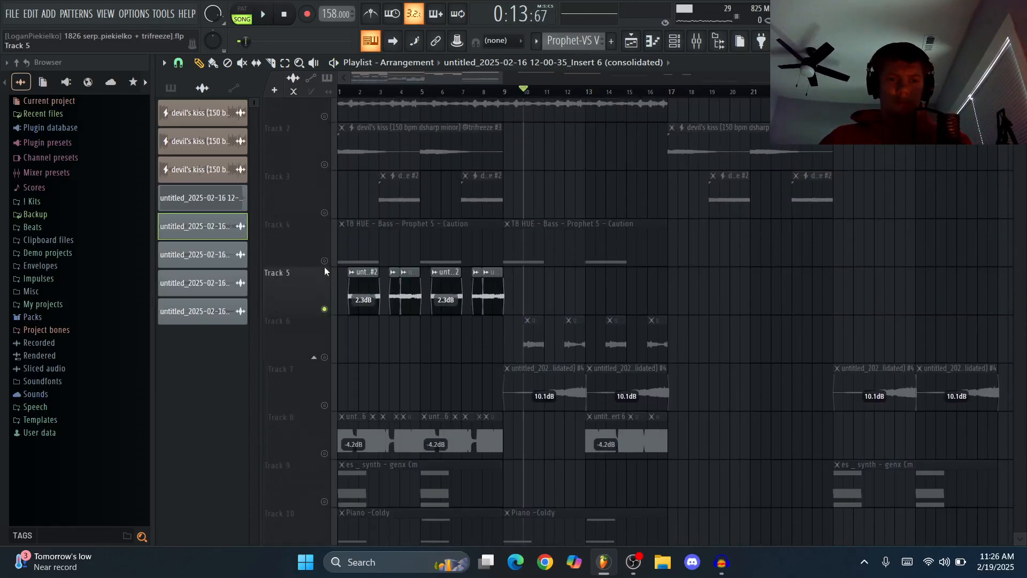
left_click(325, 261)
scroll(375, 284, "up", 3)
- Select the Track 5 clips, inspect the reversed sample's audio clip settings, and play them with the Track 4 bass
left_click_drag(786, 308, 375, 278)
double_click(395, 278)
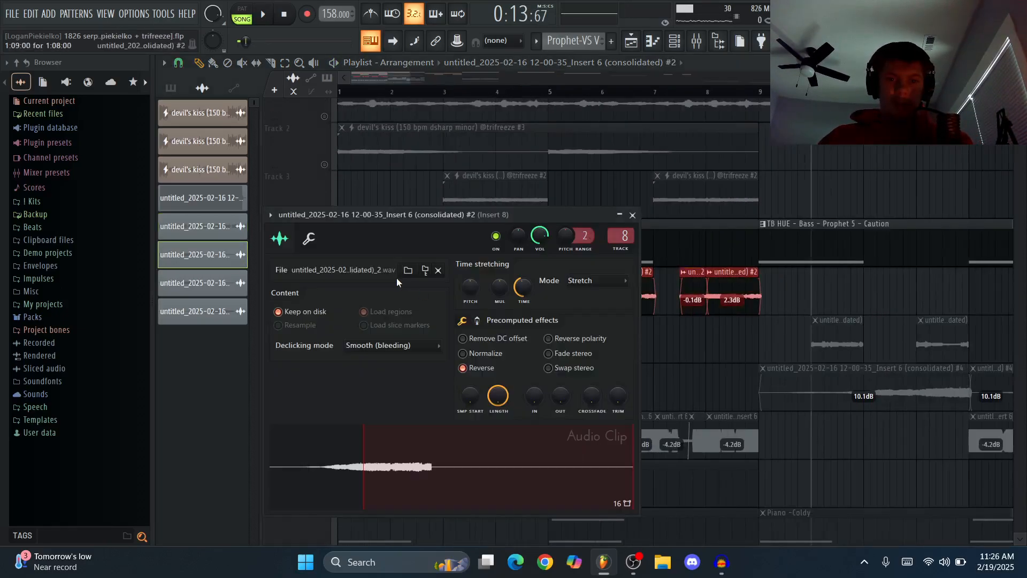
left_click(632, 215)
scroll(409, 226, "down", 3)
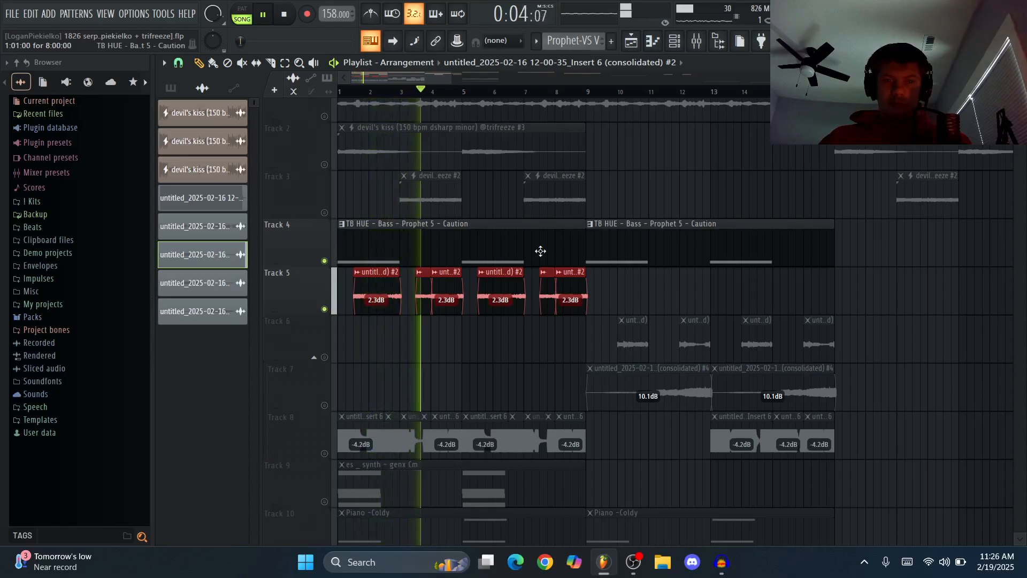
key("space")
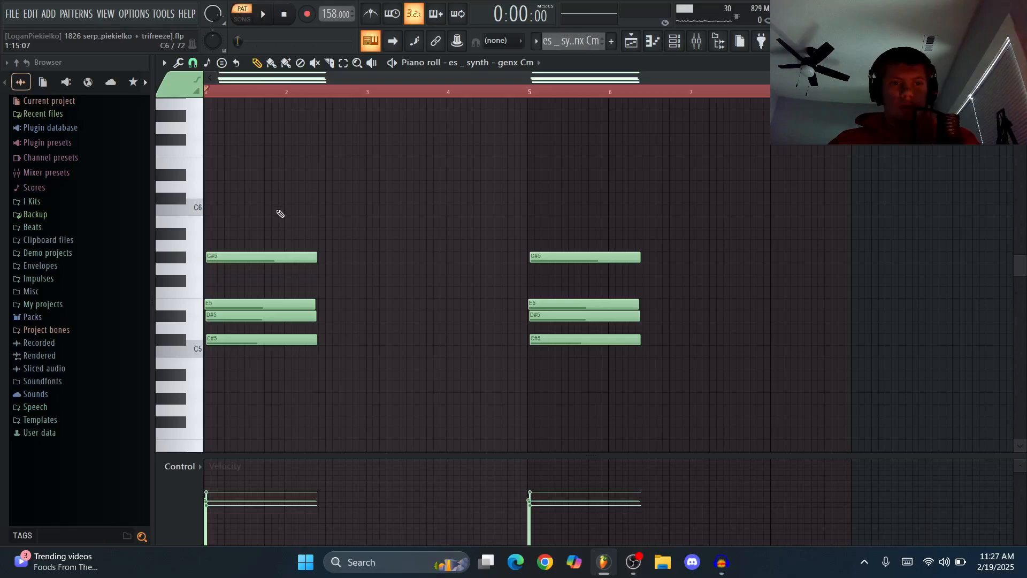
- Play the es _ synth - genx Cm chord pattern in the Piano roll and stop it
scroll(280, 213, "down", 2)
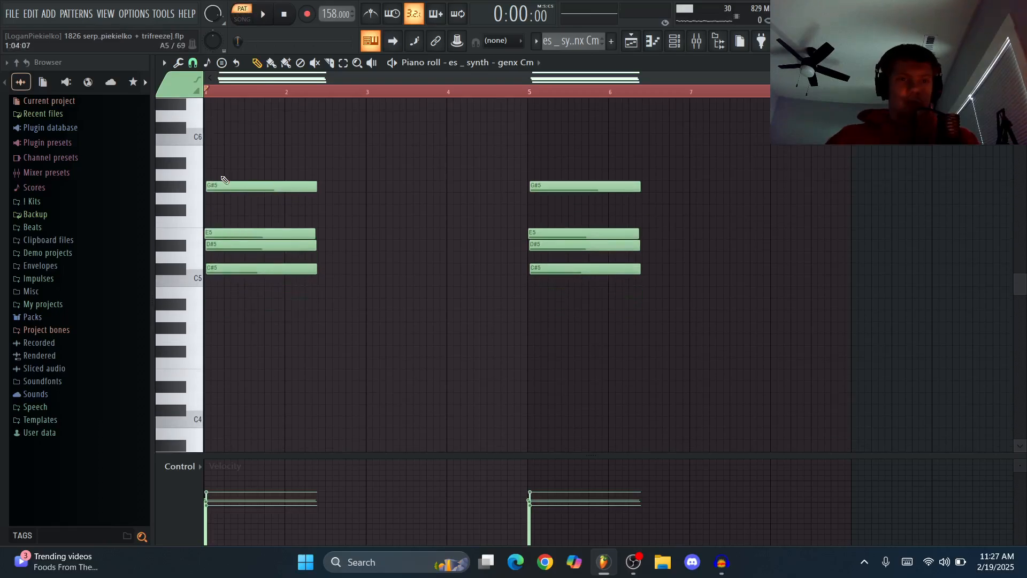
key("space")
key("space")
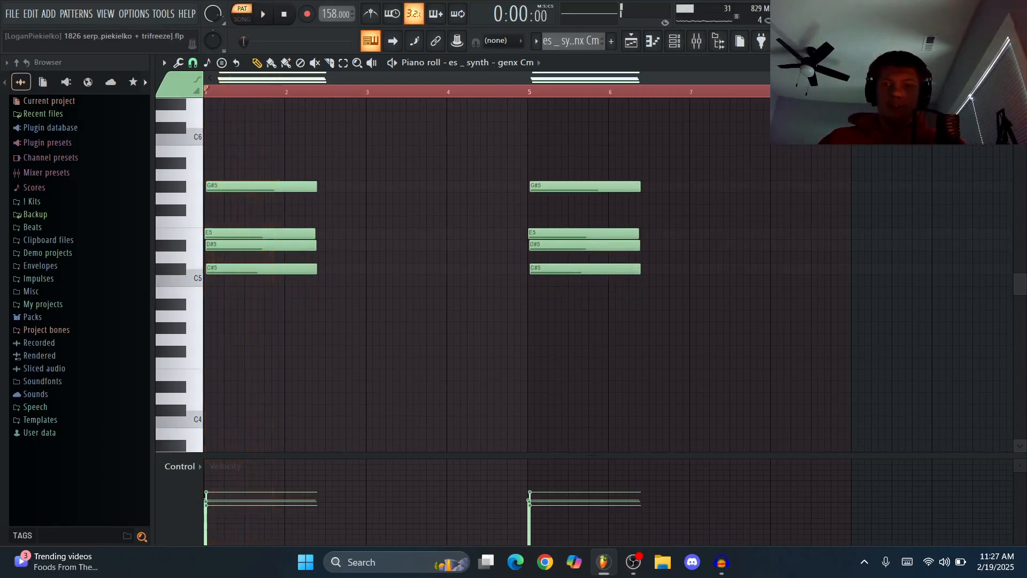
- Unmute Track 10 in the Playlist and play its Piano -Coldy pattern from the Piano roll
key("F5")
left_click(324, 380)
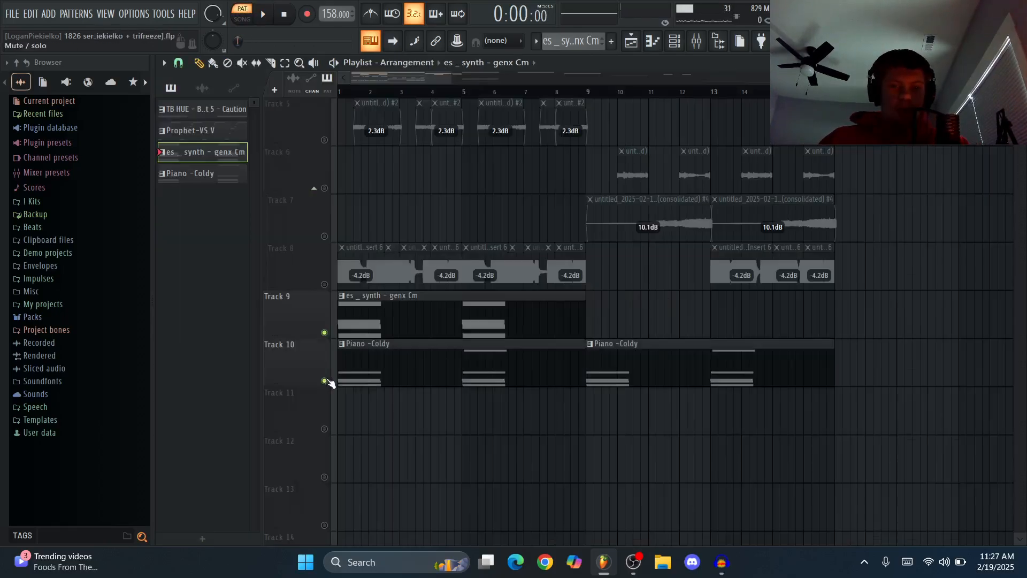
double_click(370, 367)
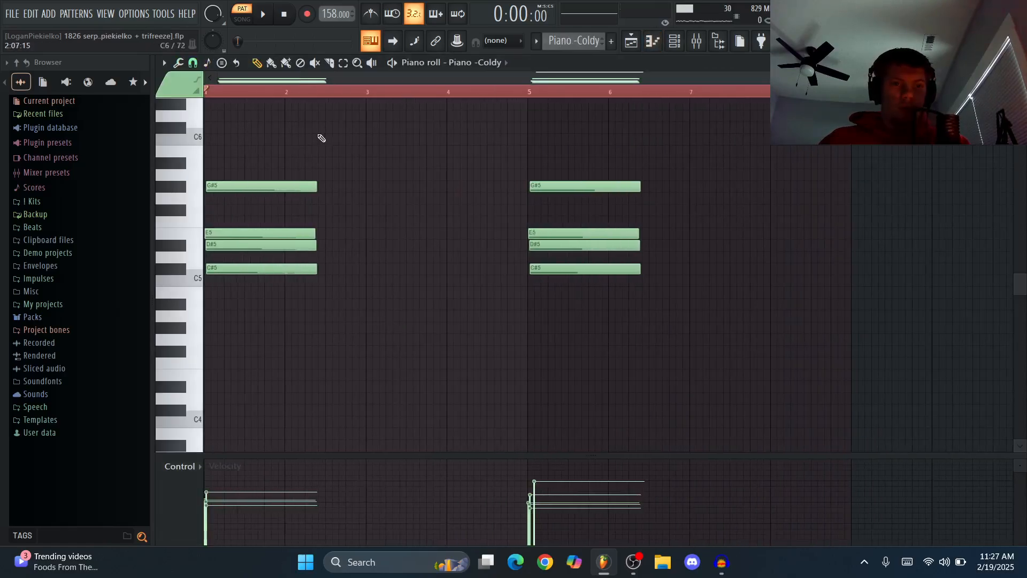
key("space")
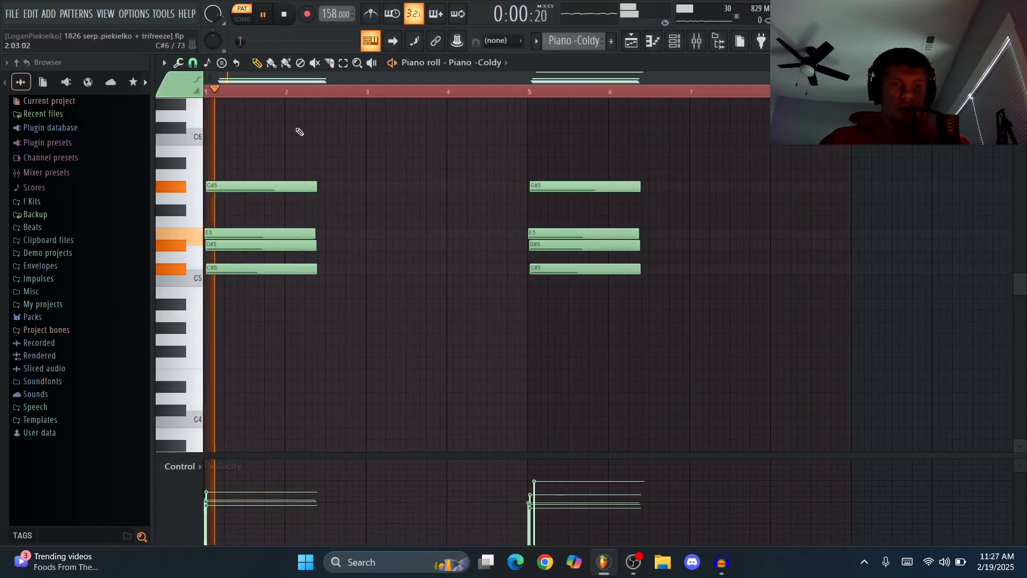
- Inspect the Retrotape and ValhallaSupermassive effects on the piano's mixer Insert 10, stop playback and return to the Playlist
left_click(696, 43)
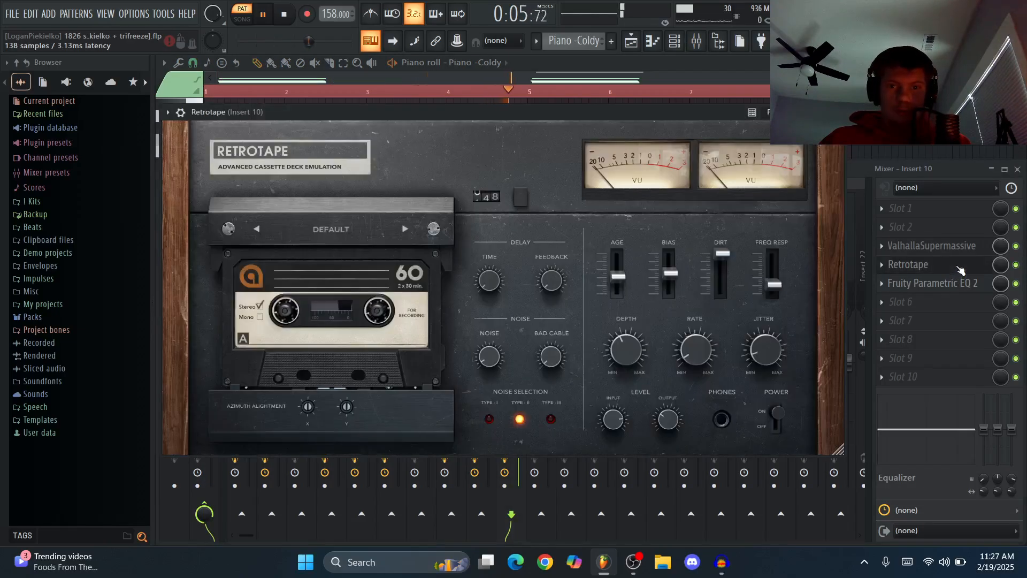
left_click(961, 266)
left_click(953, 247)
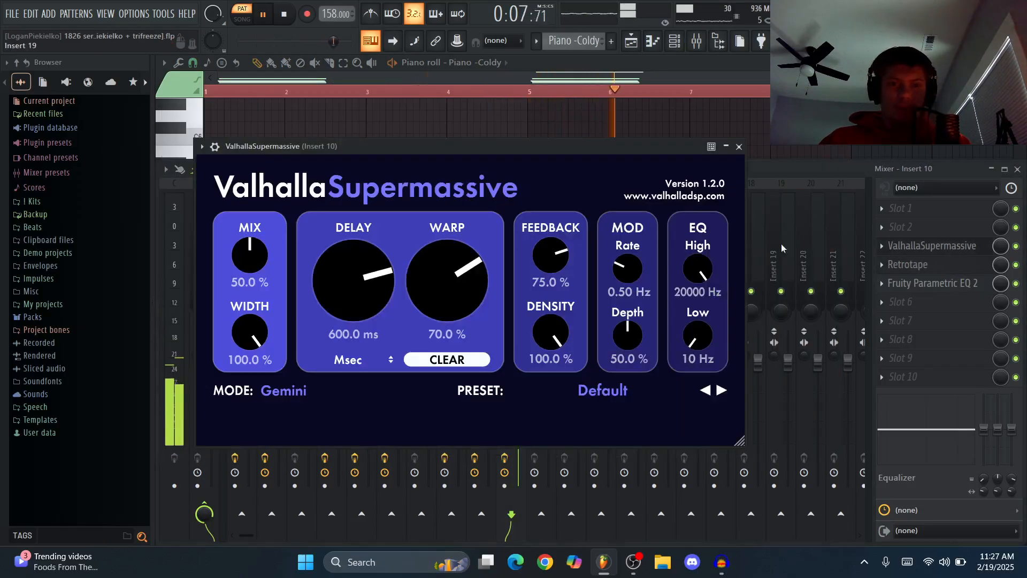
left_click(950, 244)
key("space")
key("F5")
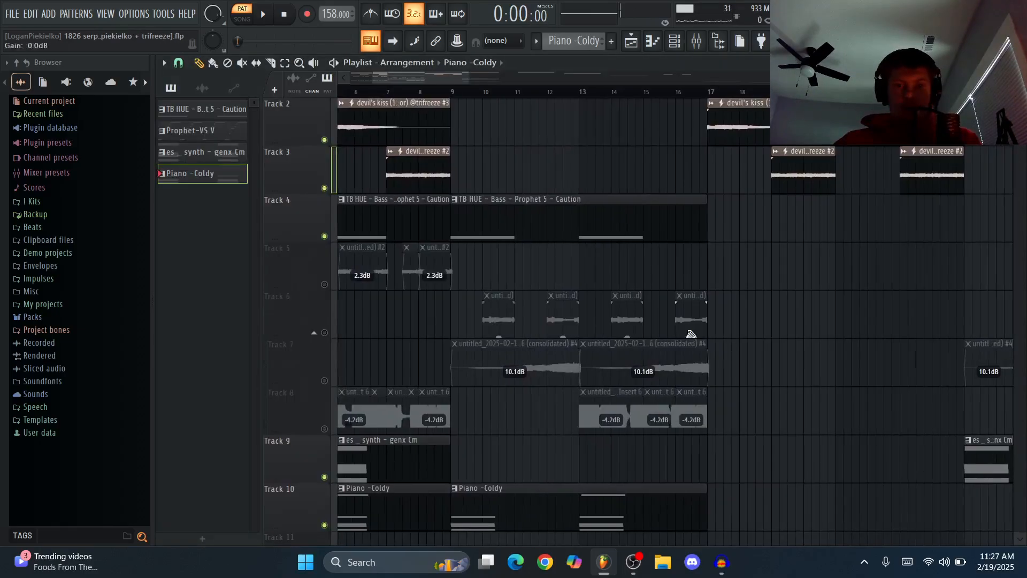
- Solo Track 7 in the Playlist and unmute Track 6 alongside it
scroll(693, 335, "down", 3)
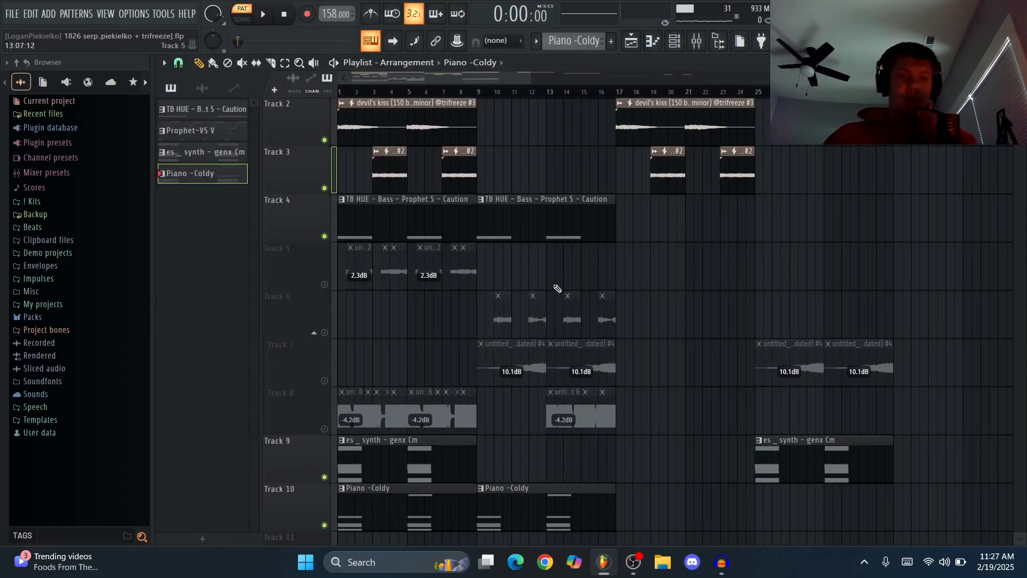
scroll(554, 292, "up", 1)
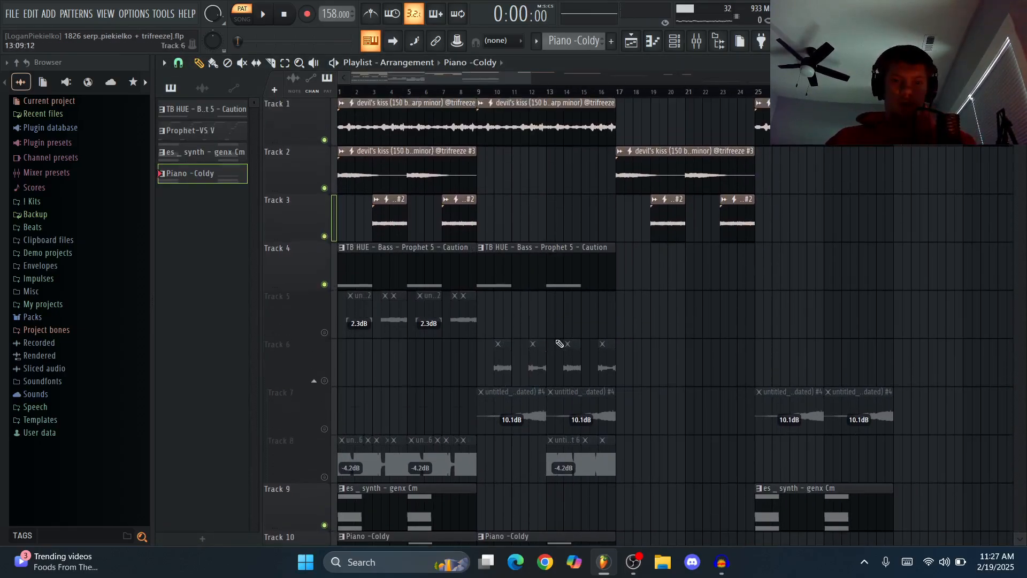
right_click(324, 429)
left_click(324, 380)
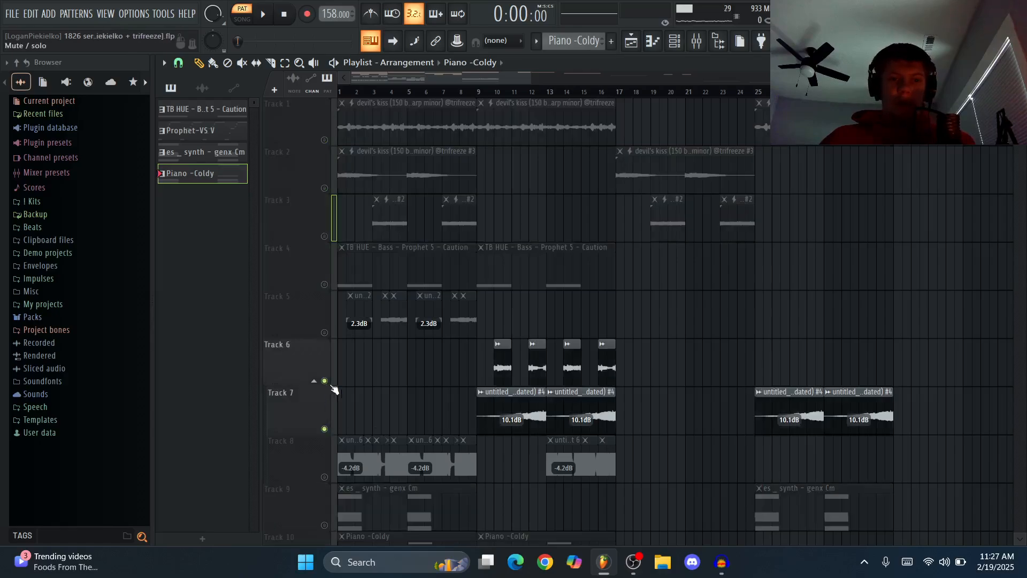
- Audition the Track 6 and 7 samples and inspect the reversed Track 7 clip's audio settings, closing them when done
scroll(500, 335, "up", 3)
scroll(474, 234, "down", 3)
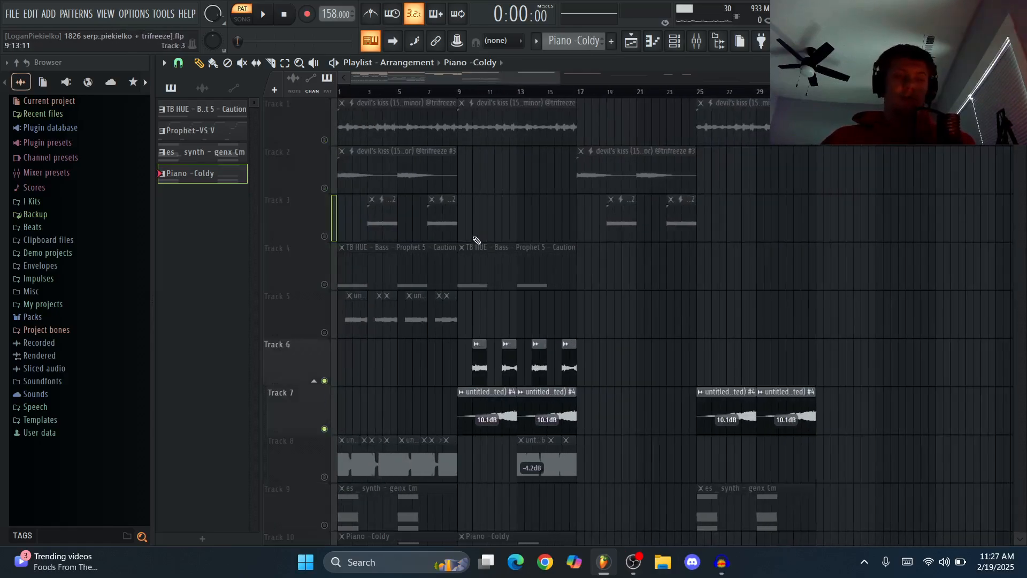
scroll(476, 238, "down", 2)
scroll(477, 241, "up", 1)
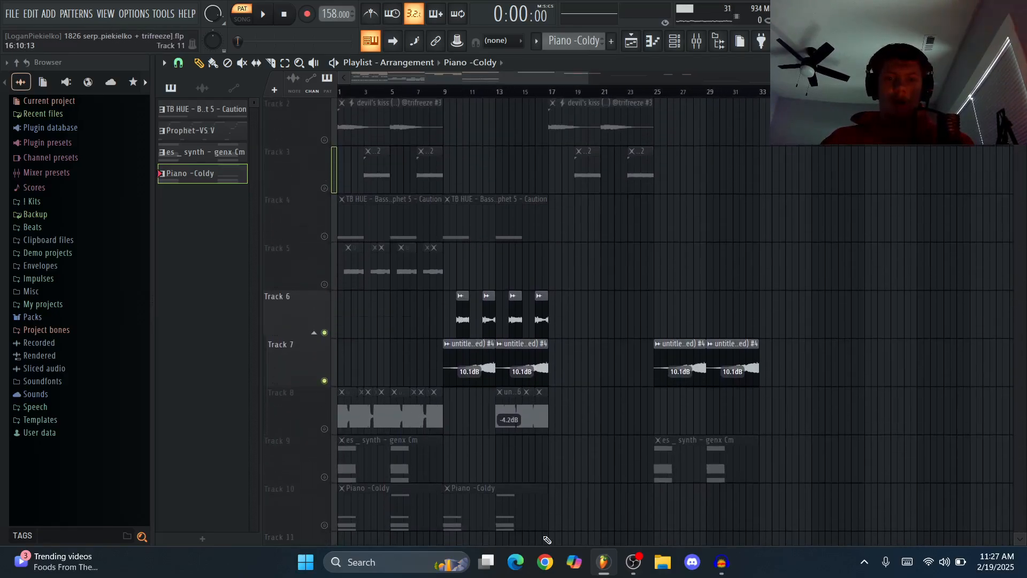
scroll(518, 206, "up", 2)
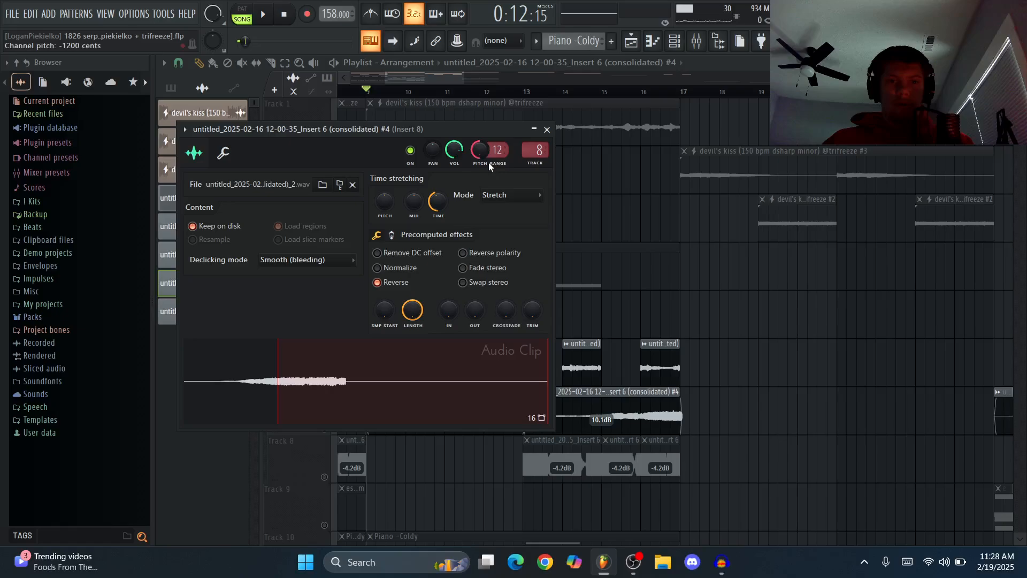
left_click(548, 130)
scroll(502, 225, "down", 3)
key("space")
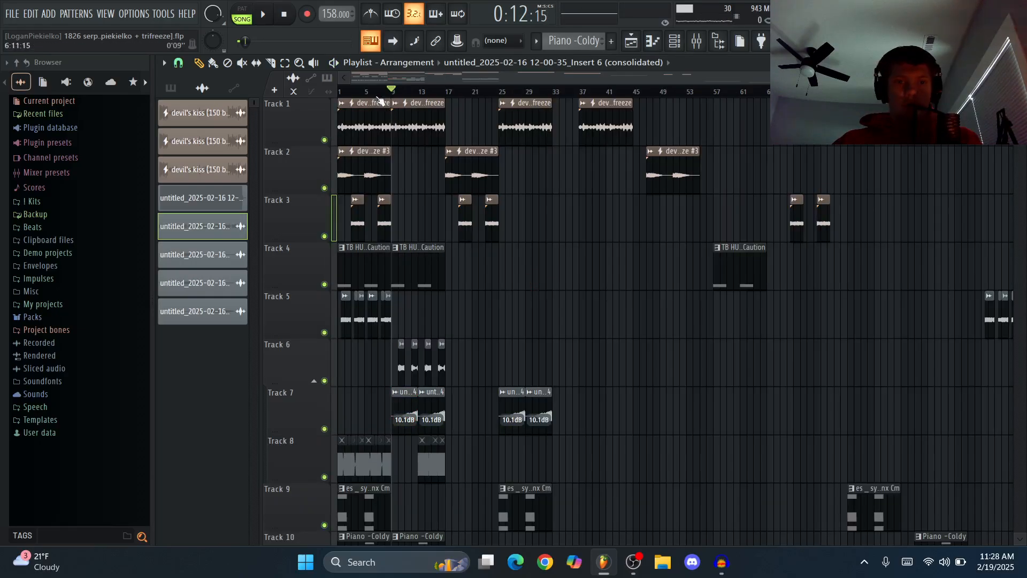
- Play the full arrangement from bar 1 with all tracks switched on
scroll(314, 114, "up", 5)
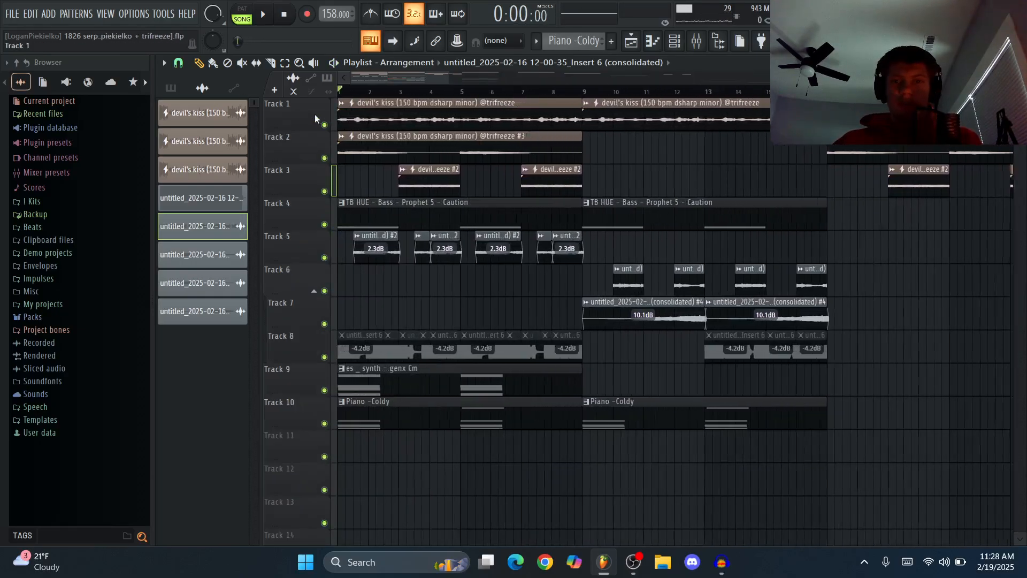
key("space")
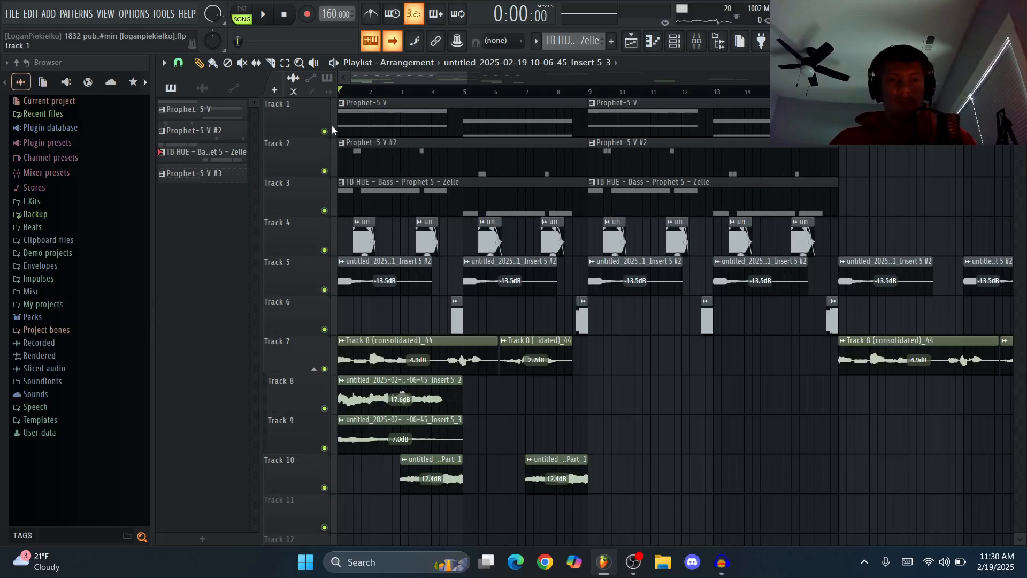
- Play the Prophet-5 V chord pattern of the 1832 project in the Piano roll, stop it and return to the Playlist
double_click(378, 132)
key("space")
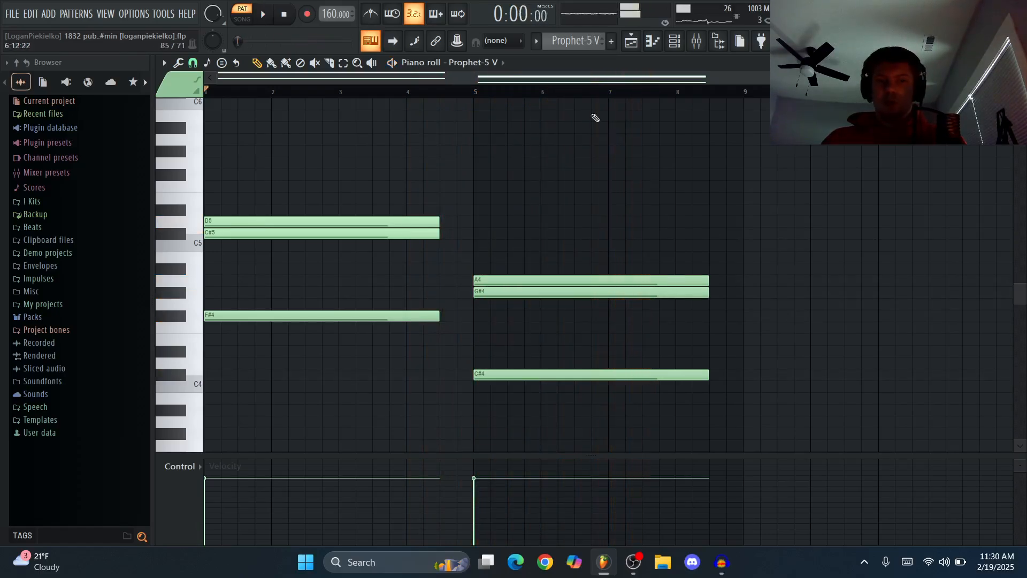
key("space")
key("F5")
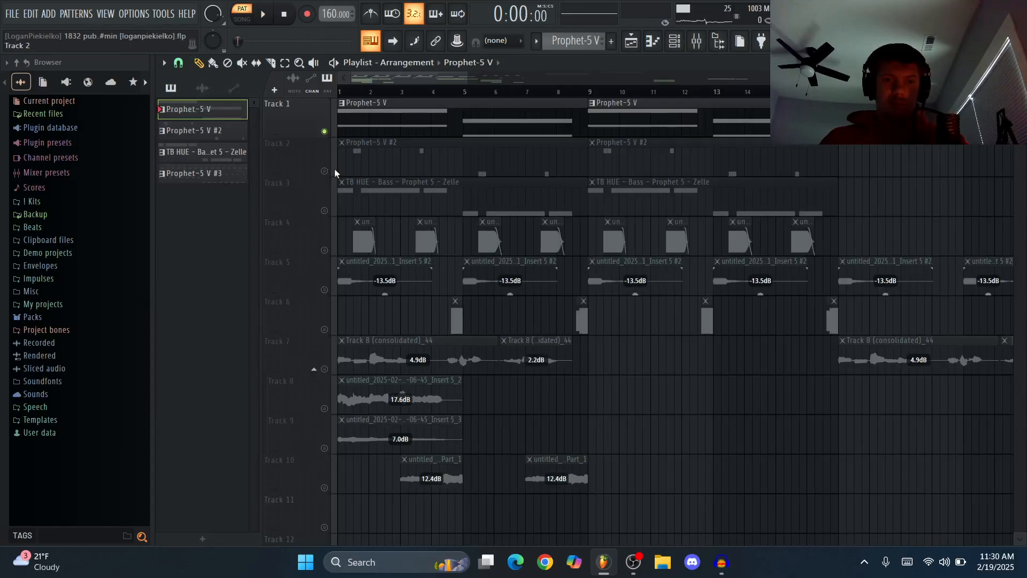
- Play the TB HUE - Bass - Prophet 5 - Zelle pattern in the Piano roll, stop it and return to the Playlist
double_click(351, 193)
key("space")
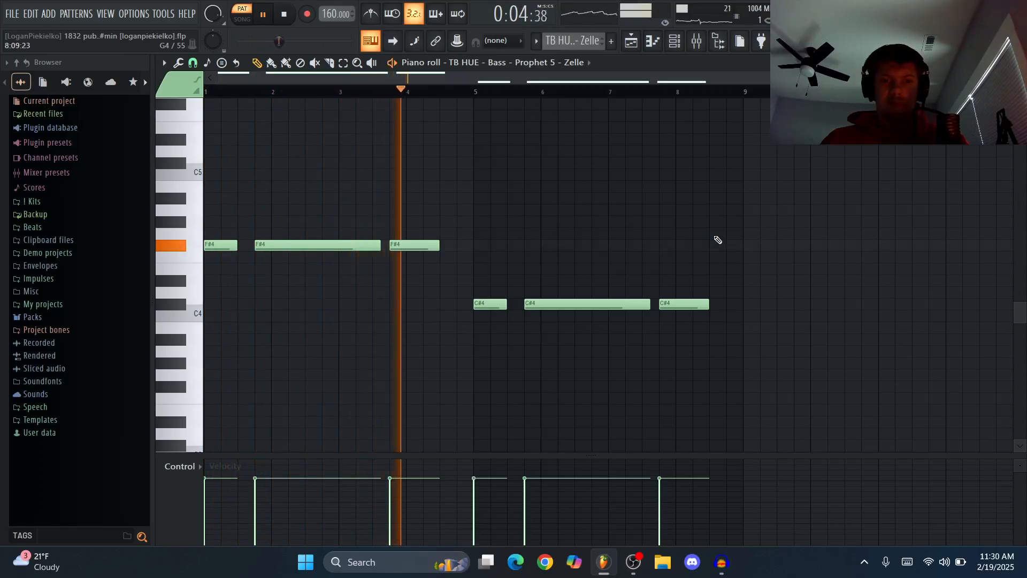
key("space")
key("F5")
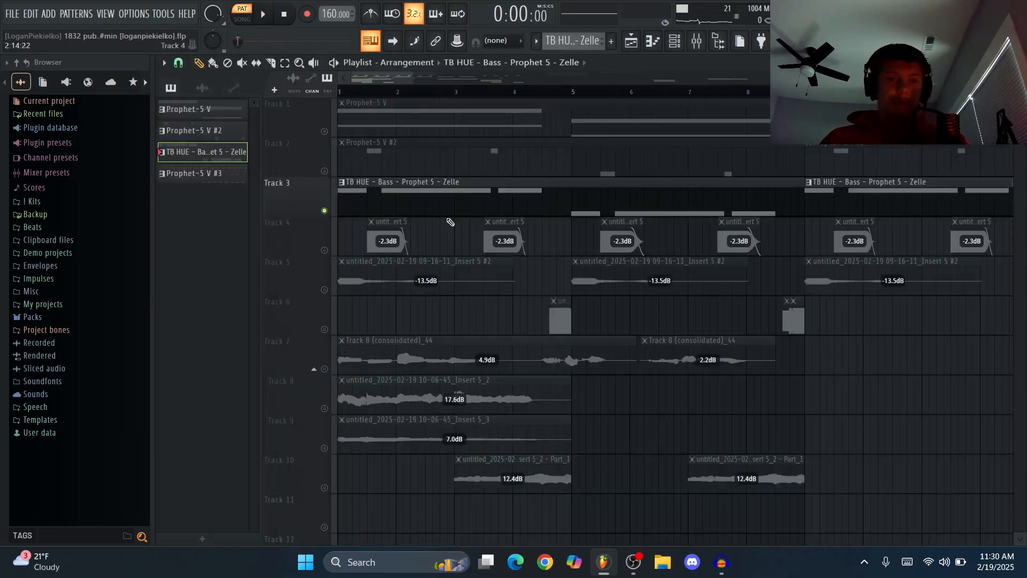
- Unmute Track 2 beside the Track 3 bass and play the two together
left_click(325, 171)
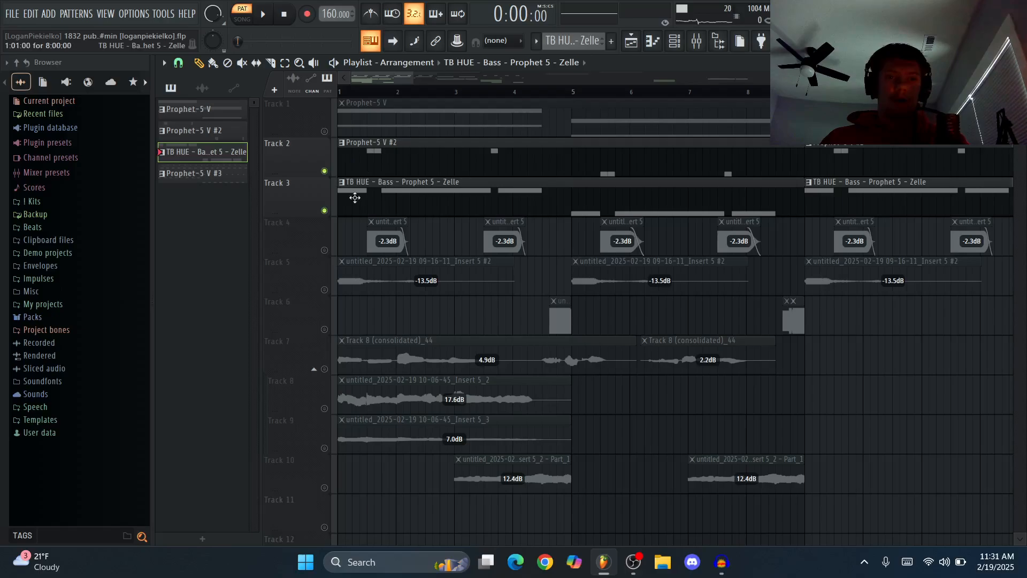
key("space")
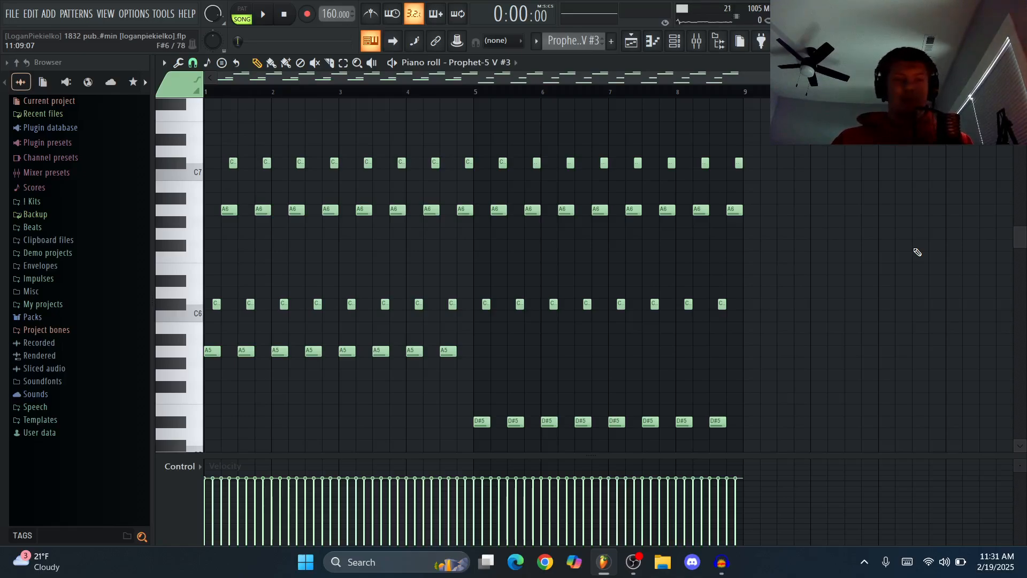
- Play the Prophet-5 V #3 pattern in the Piano roll from the start and from bar 5, stopping back in the Playlist
key("space")
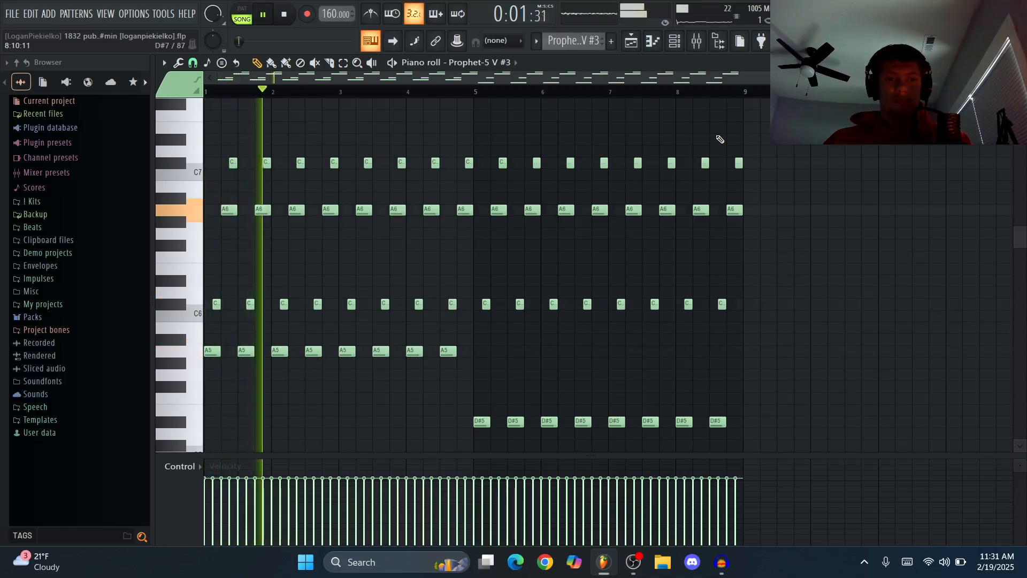
left_click(478, 92)
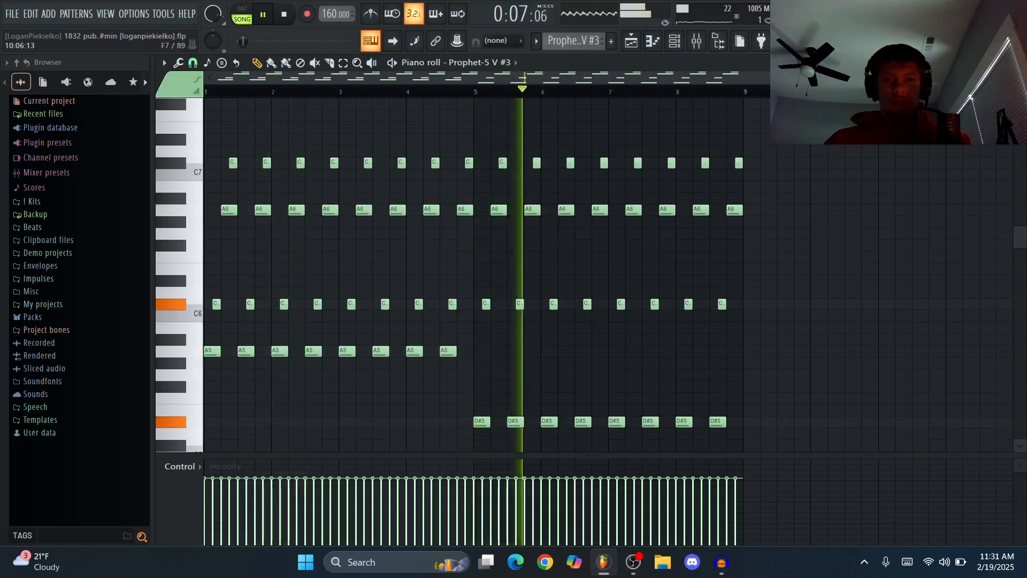
key("space")
key("F5")
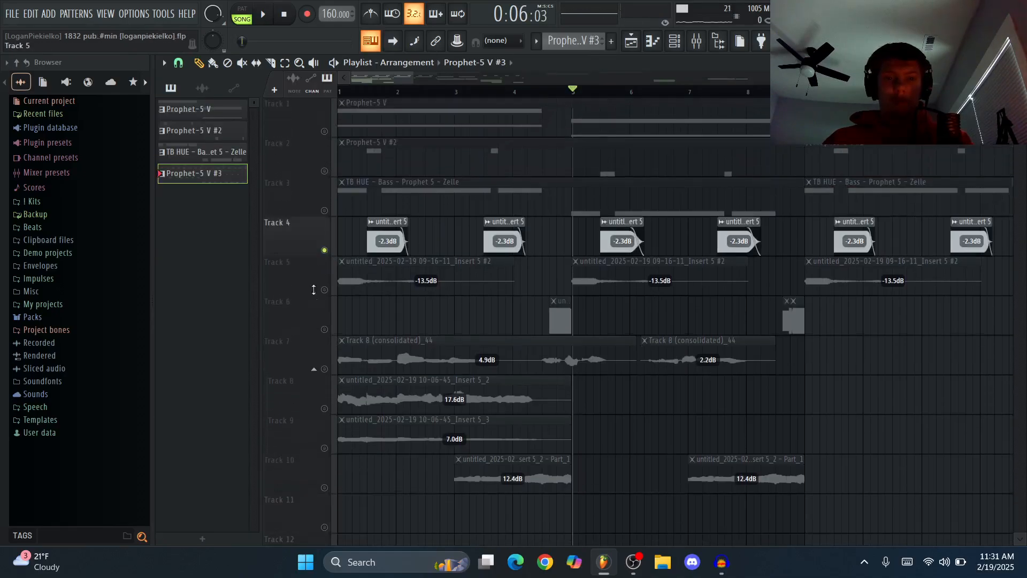
left_click(325, 328)
left_click(202, 87)
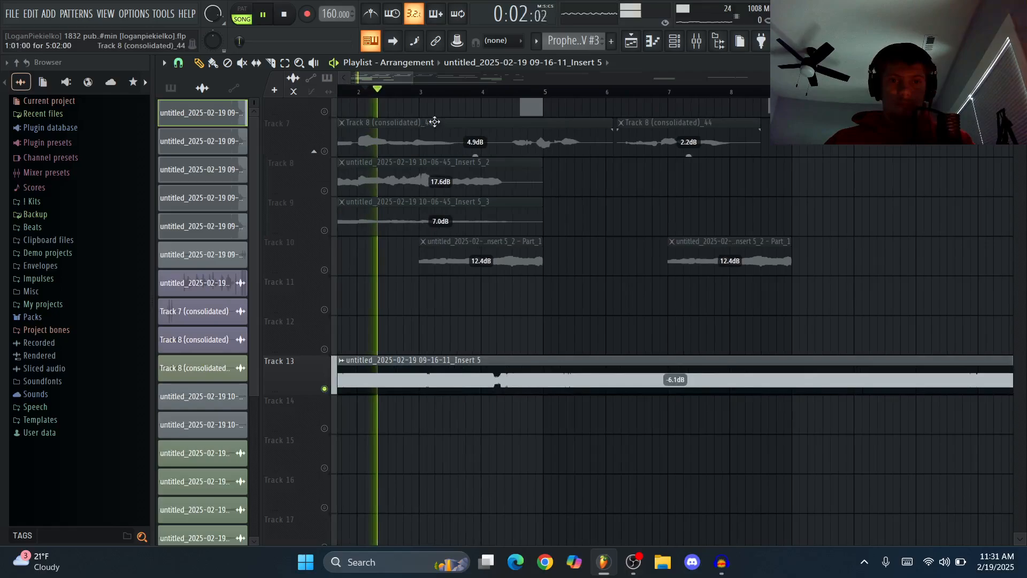
left_click(501, 95)
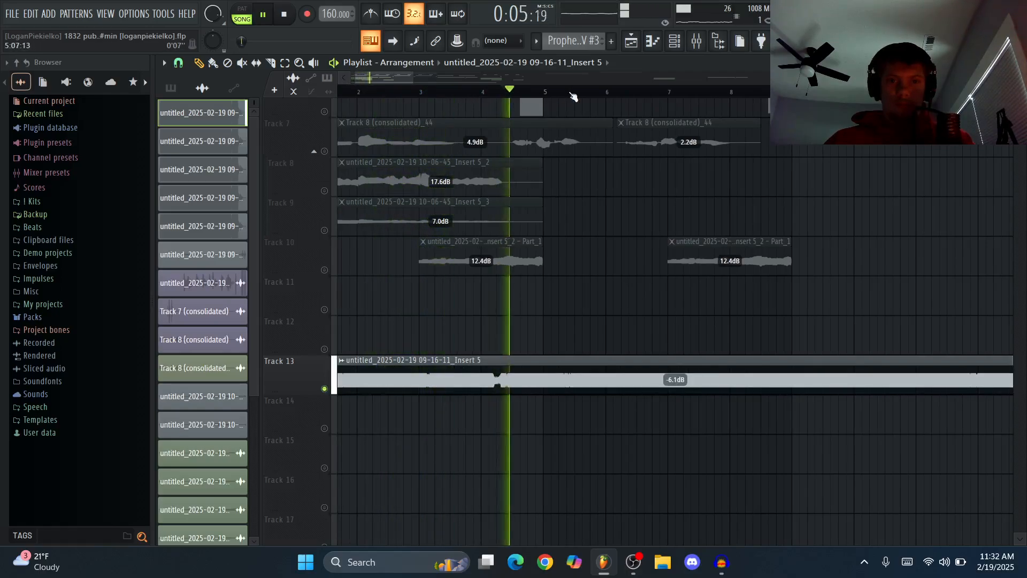
left_click(669, 94)
scroll(663, 237, "down", 3)
left_click(767, 92)
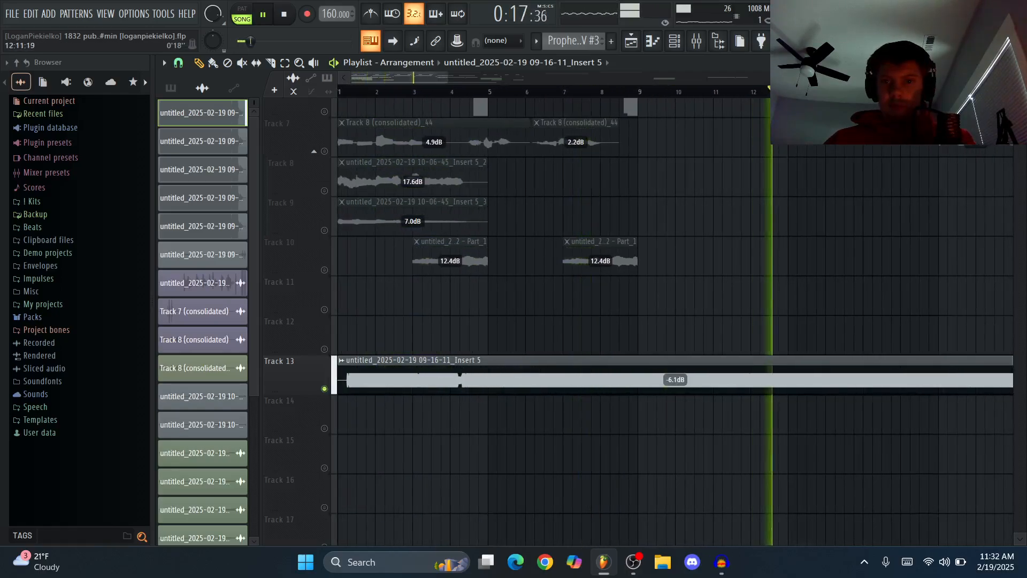
left_click(882, 92)
scroll(878, 102, "down", 1)
left_click(918, 92)
scroll(775, 169, "down", 2)
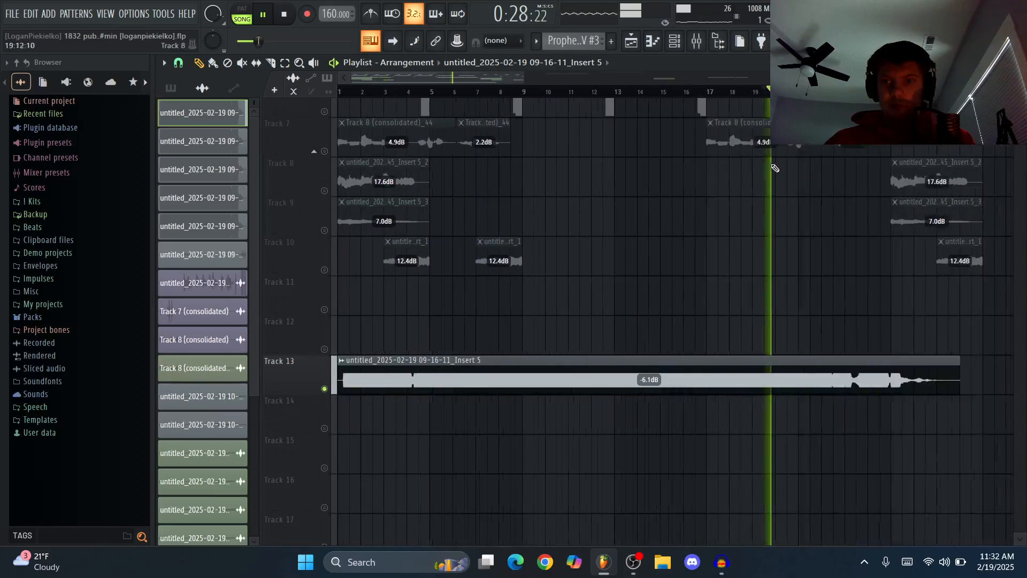
left_click(827, 92)
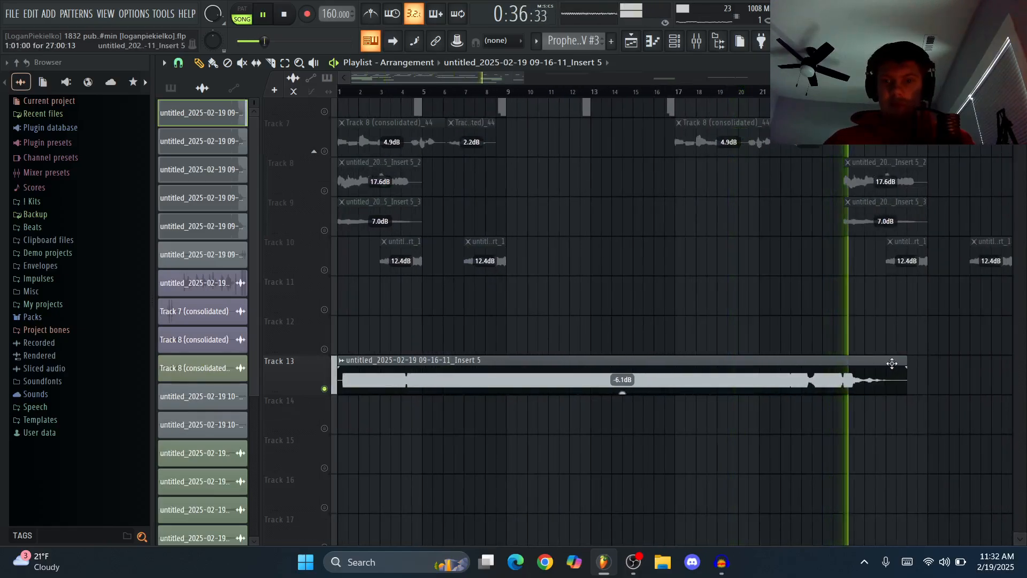
key("space")
- Unmute Tracks 4, 5 and 6, and audition the Track 4 and 6 slices together with Tracks 1 to 3
scroll(507, 303, "up", 5)
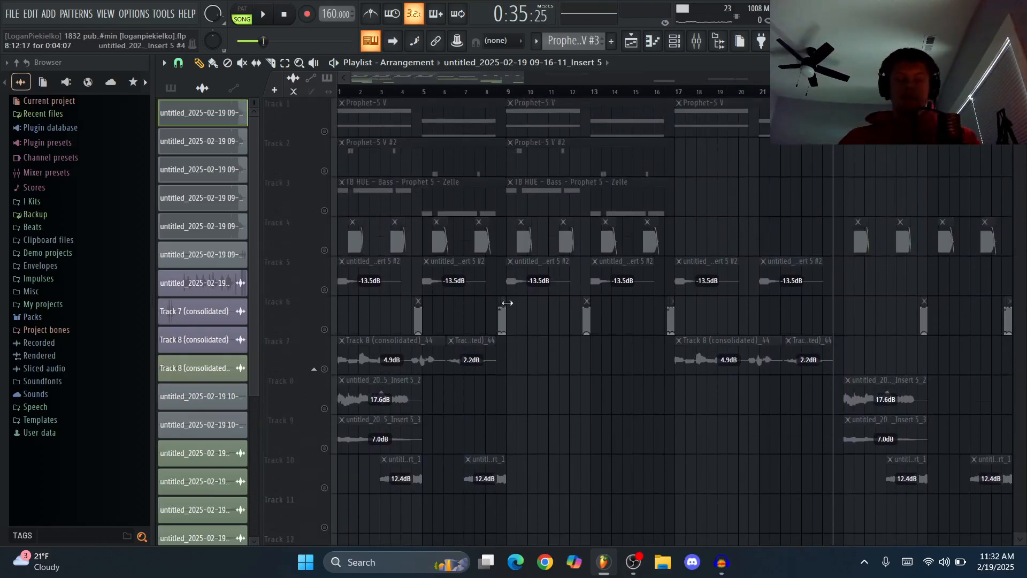
left_click(325, 290)
left_click(324, 250)
left_click(325, 329)
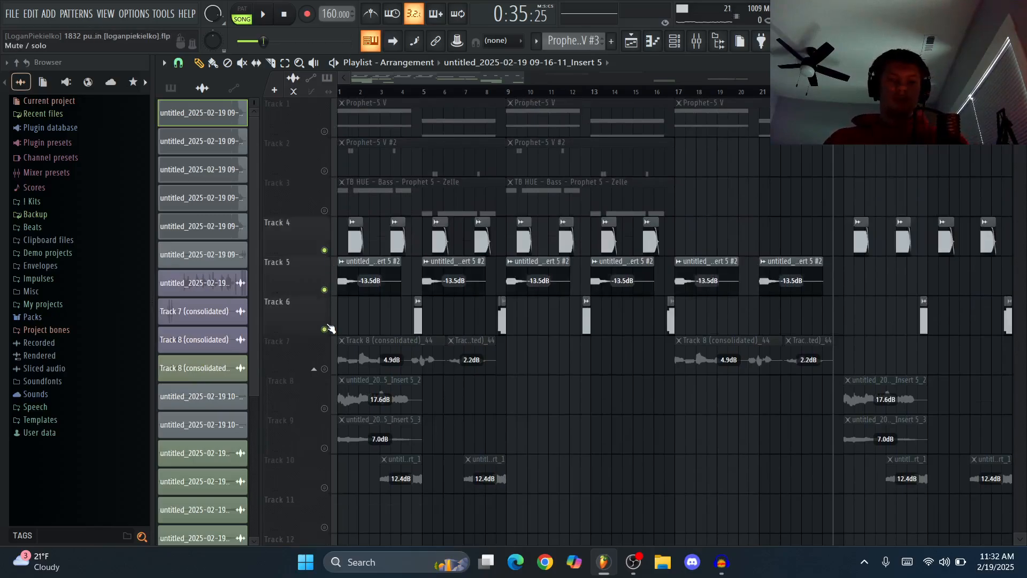
scroll(316, 306, "up", 3)
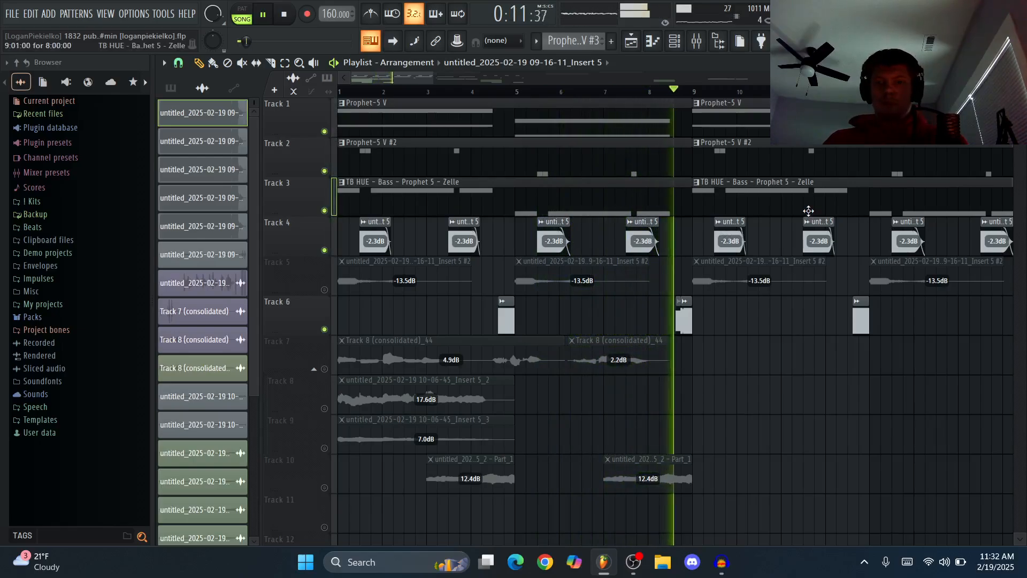
key("space")
- Place the playhead at the start of the Track 6 slice just before bar 5 and play it briefly
scroll(668, 201, "up", 2)
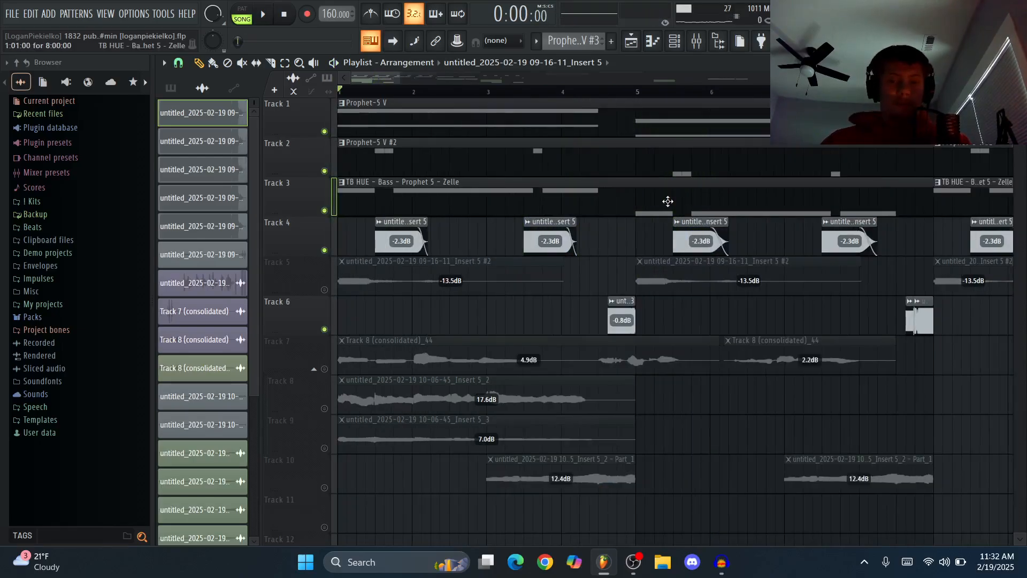
scroll(573, 287, "up", 6)
left_click(609, 90)
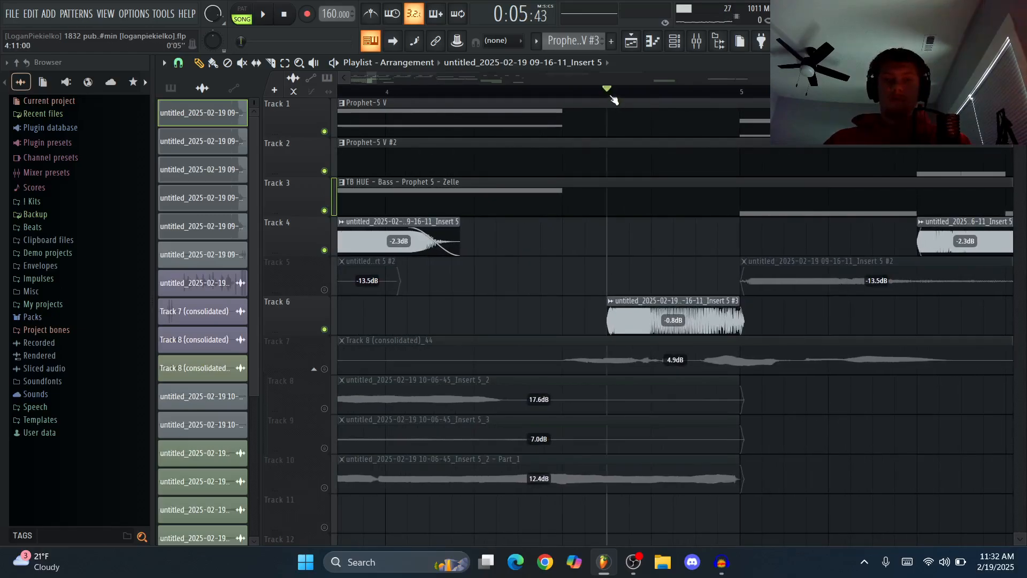
key("space")
key("space")
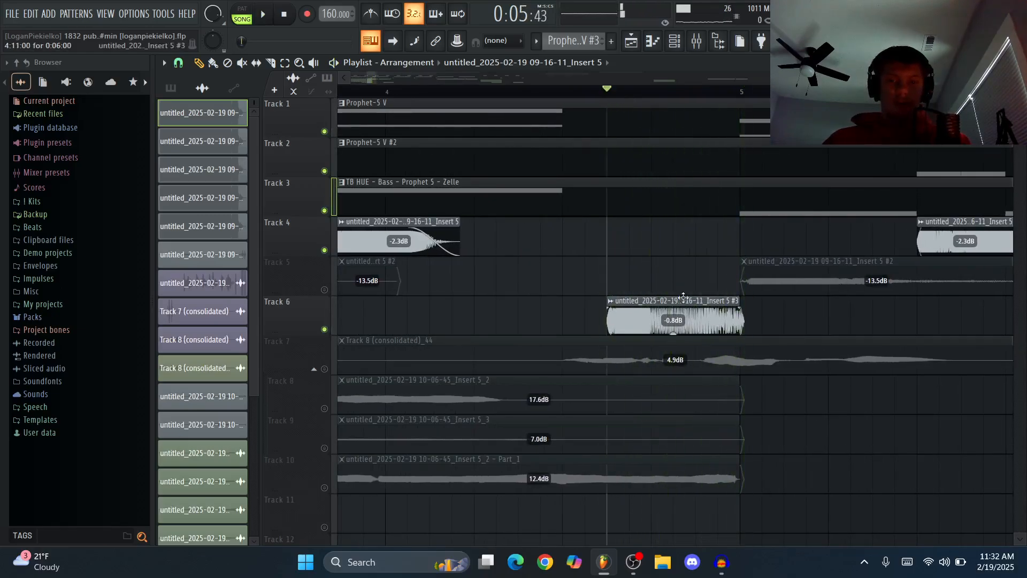
- Select the Track 6 slice just before bar 5 and examine its waveform and placement in the arrangement
left_click(692, 311)
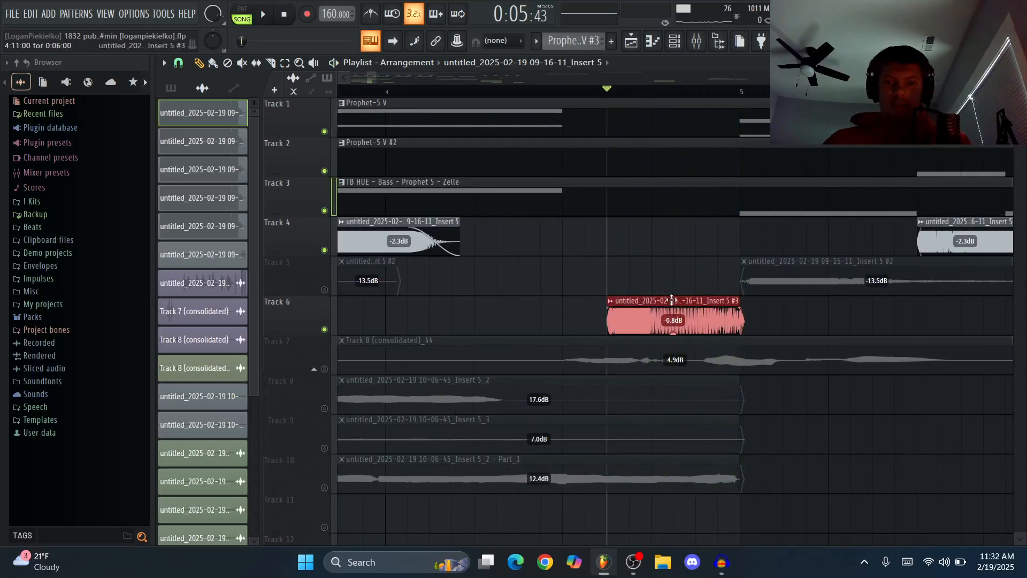
scroll(672, 300, "down", 6)
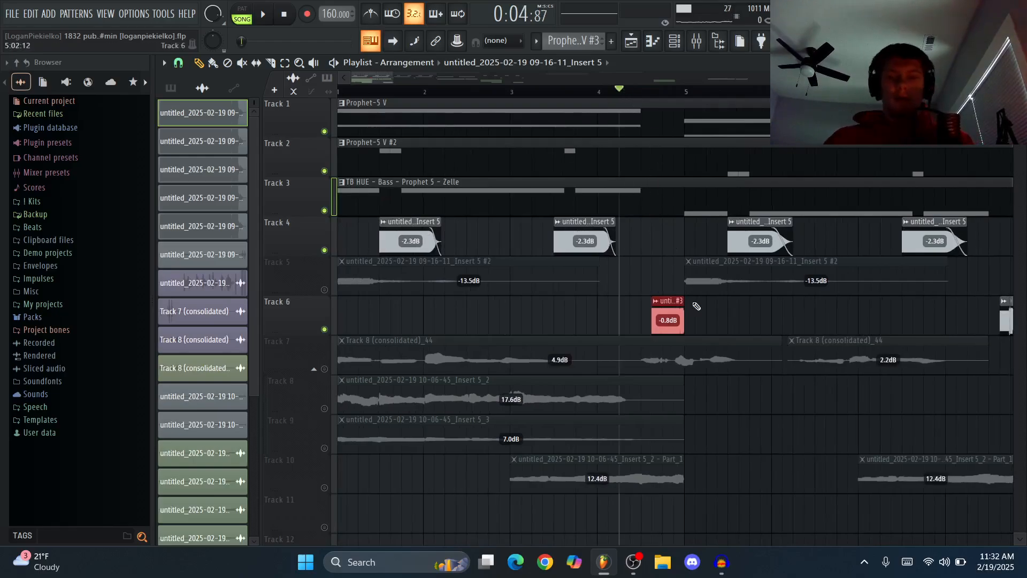
scroll(698, 318, "up", 4)
scroll(649, 317, "down", 5)
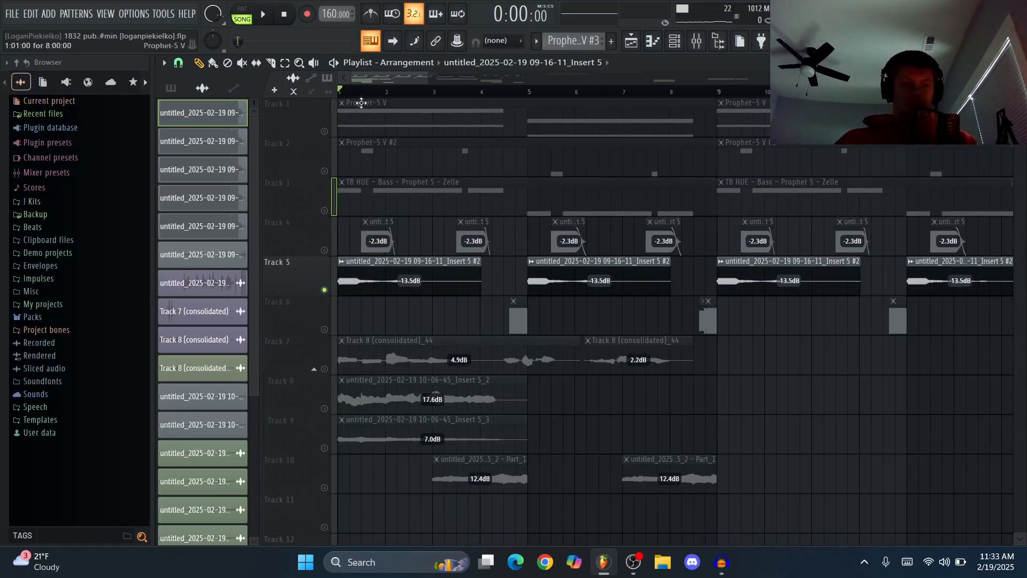
- Audition the soloed Track 5 recording from the start, and bring Tracks 4, 6 and 1 to 3 back in
key("space")
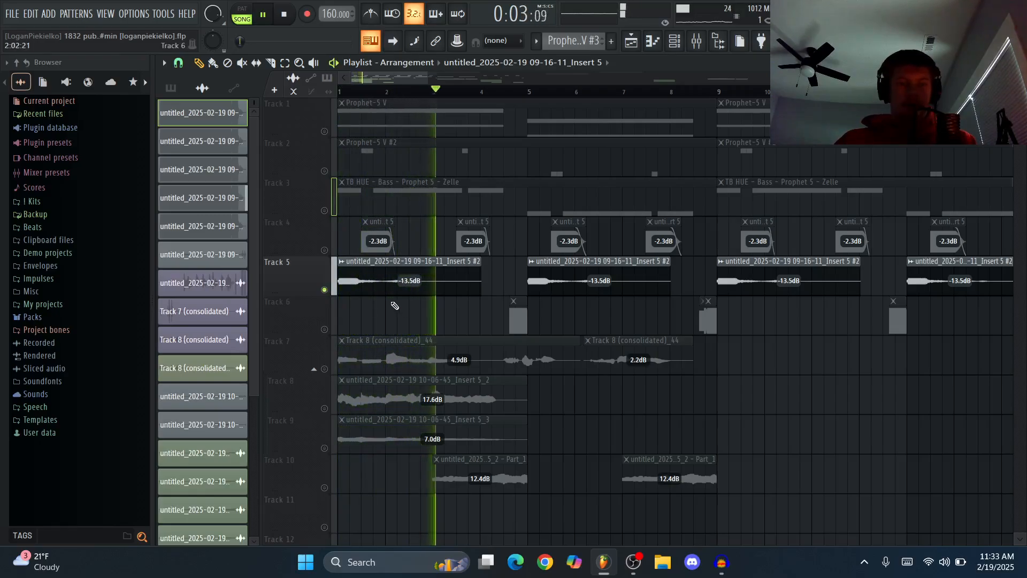
key("space")
left_click(325, 250)
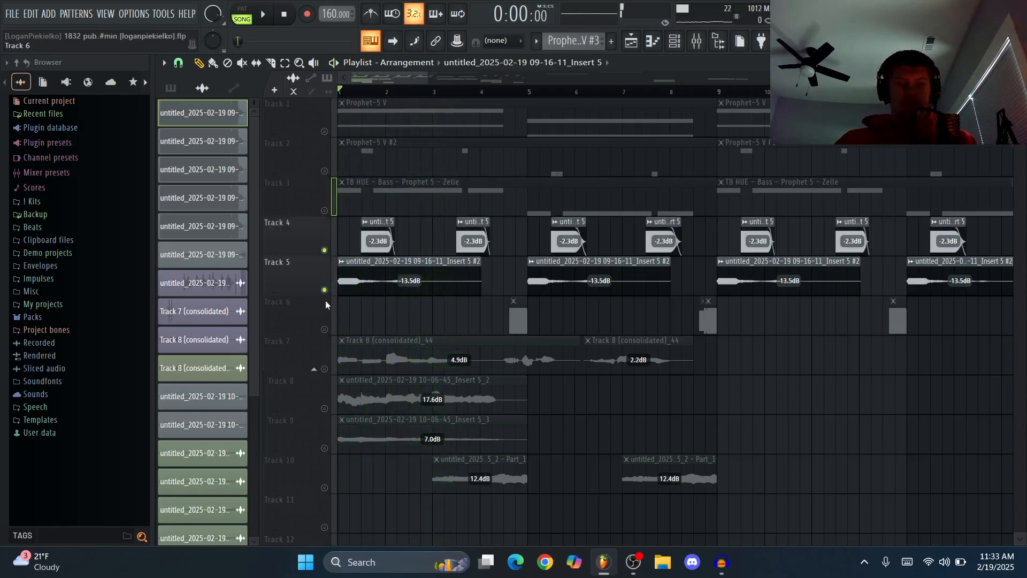
left_click_drag(325, 329, 324, 132)
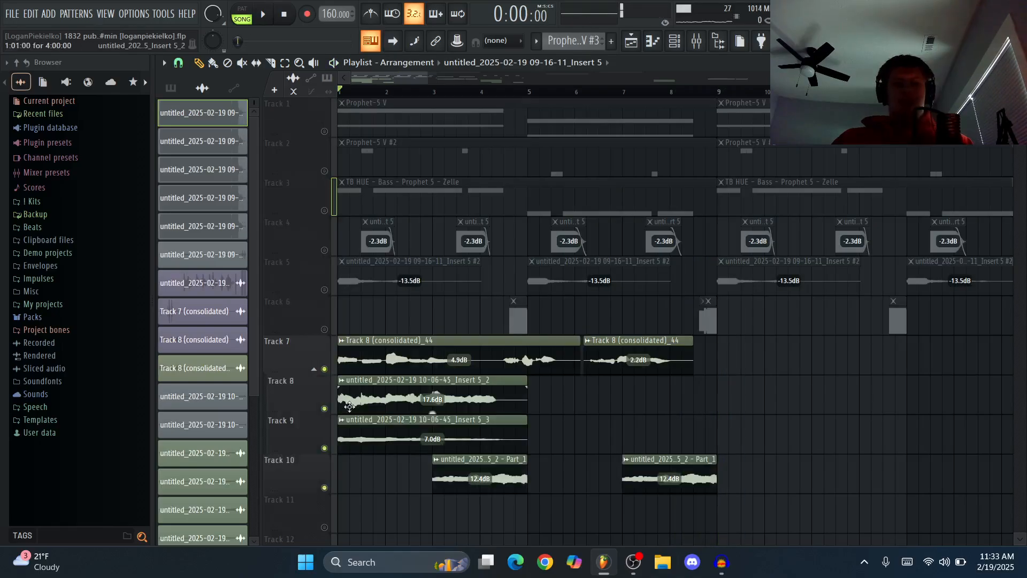
- With only Tracks 7 to 10 active, inspect Insert 8's effect chain in the mixer, including ValhallaSupermassive, and return to the playlist
scroll(385, 344, "down", 3)
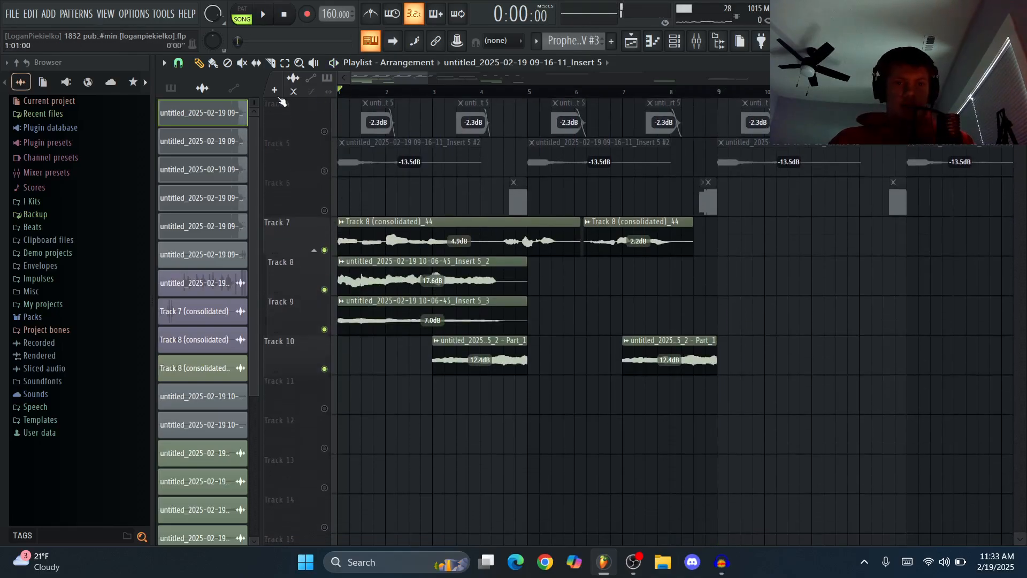
scroll(274, 159, "up", 2, "ctrl")
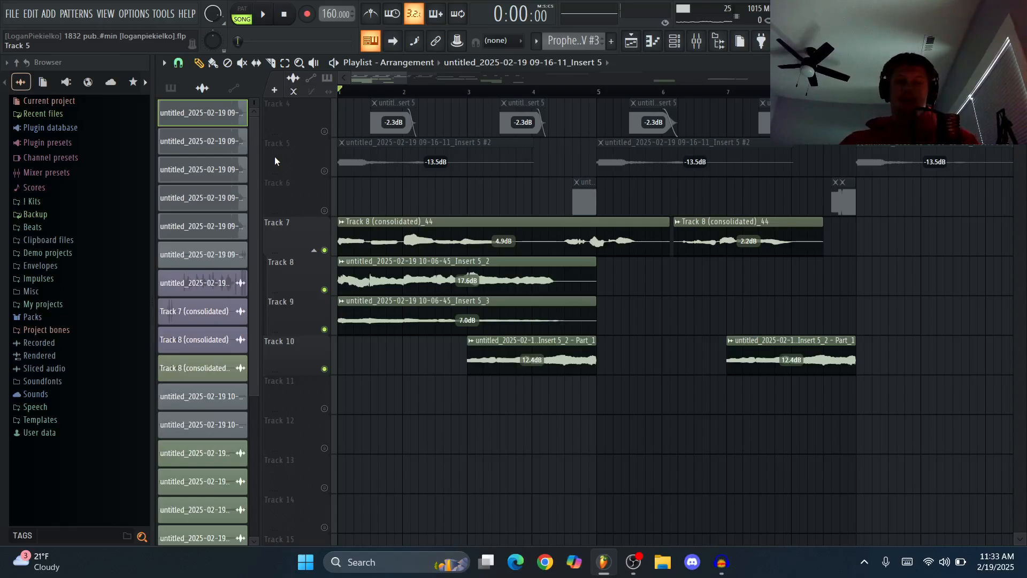
key("F9")
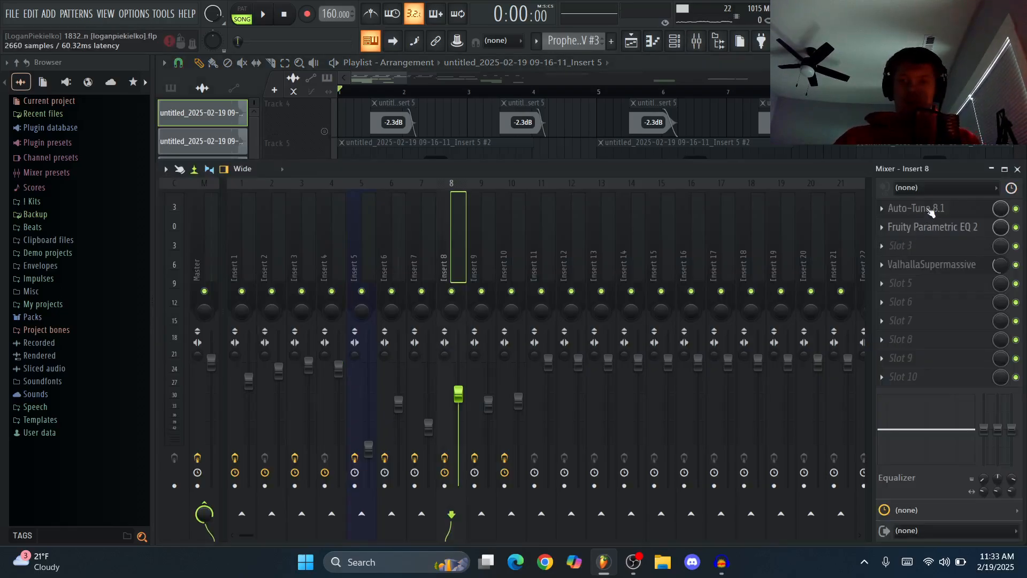
left_click(942, 271)
left_click(943, 271)
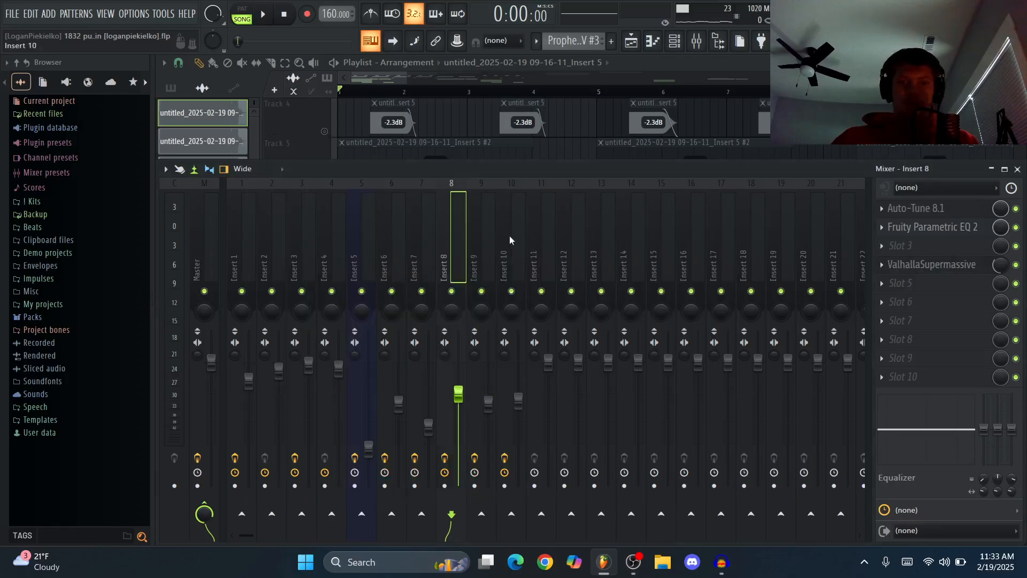
left_click(481, 241)
key("F9")
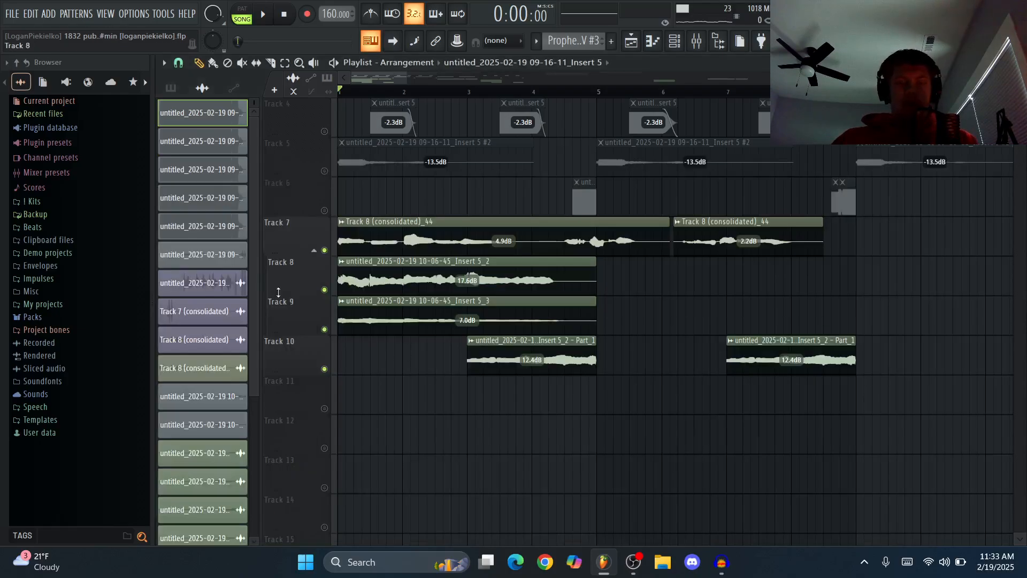
- Inspect the time-stretching settings of the Track 8 (consolidated)_44 clip, and audition Track 7 on its own from the start
double_click(380, 250)
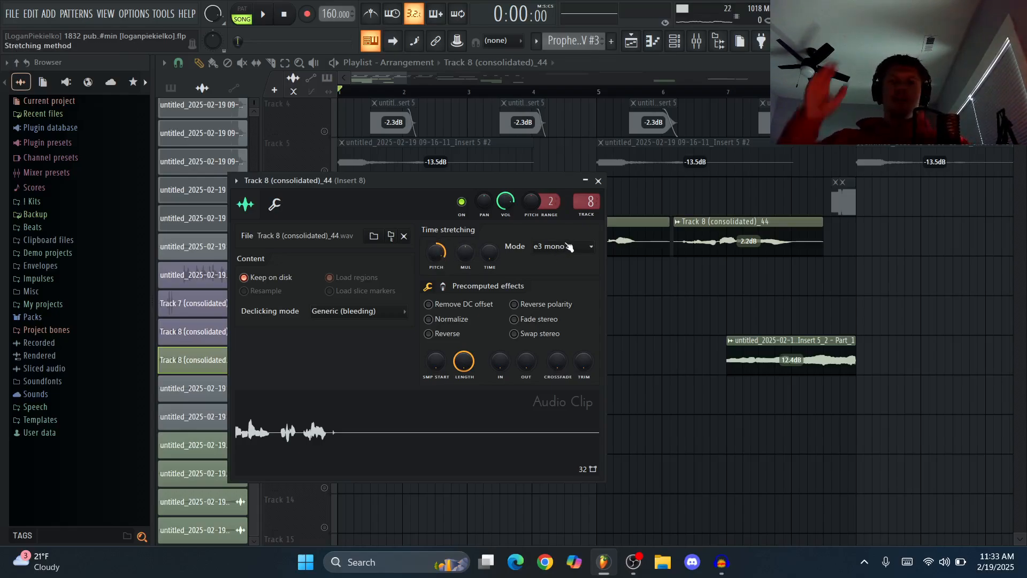
key("space")
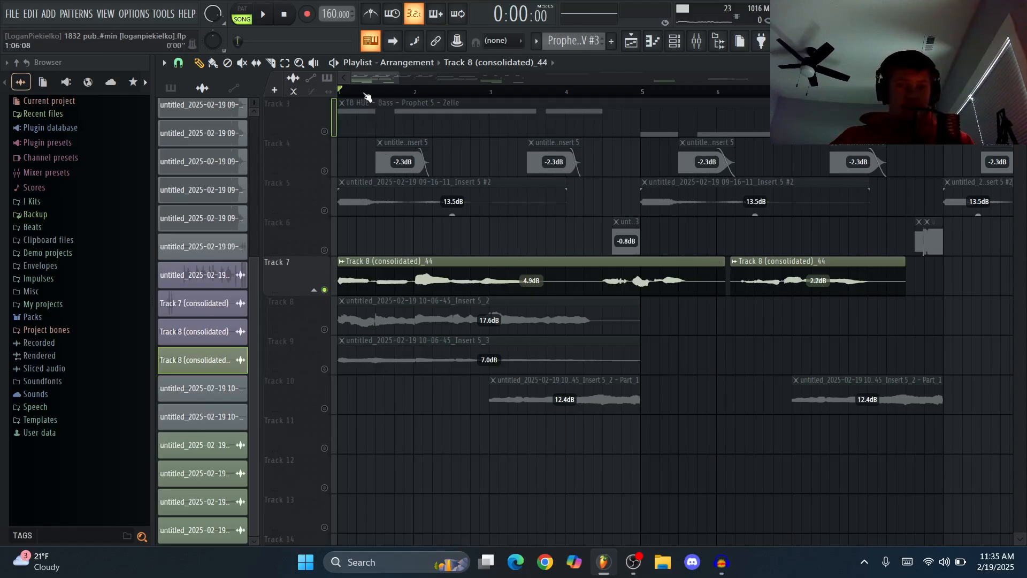
scroll(776, 289, "down", 2)
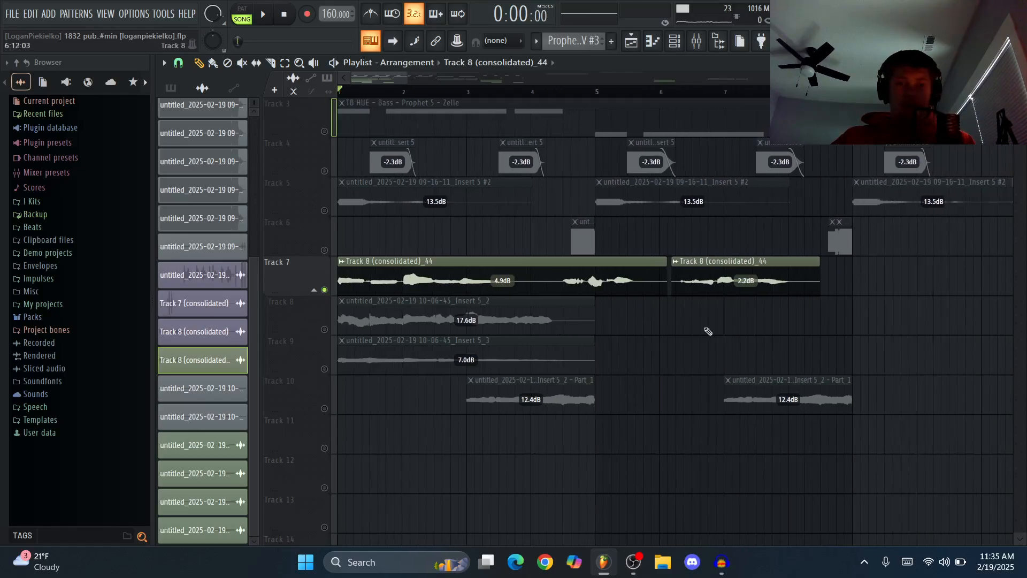
key("space")
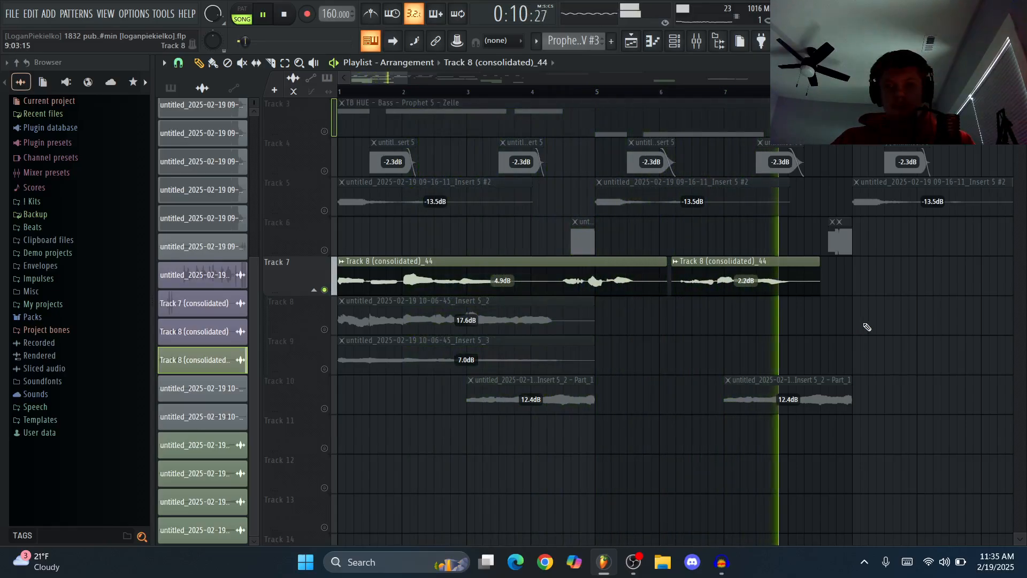
key("space")
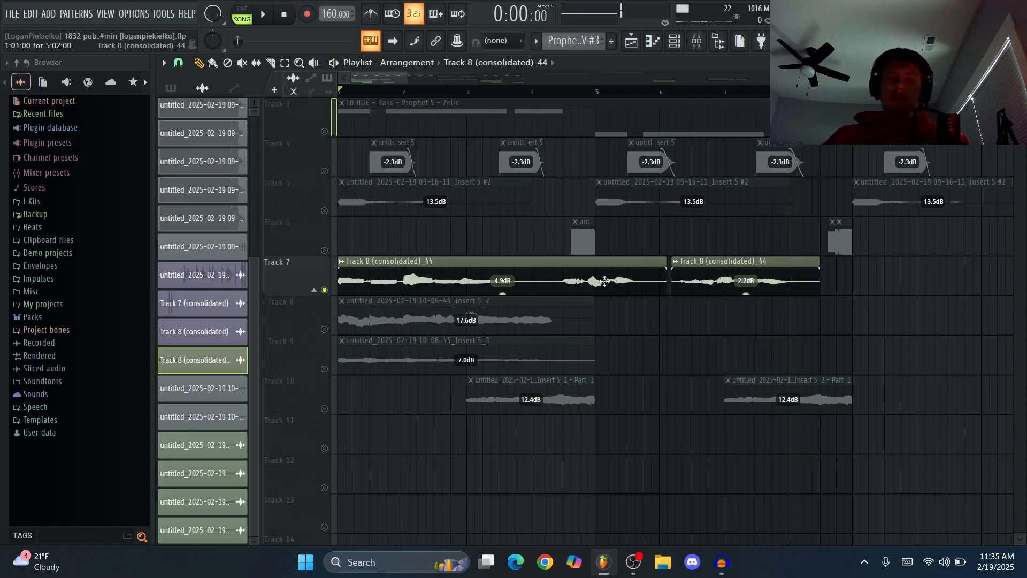
right_click(325, 329)
scroll(339, 288, "up", 2)
scroll(367, 222, "down", 2)
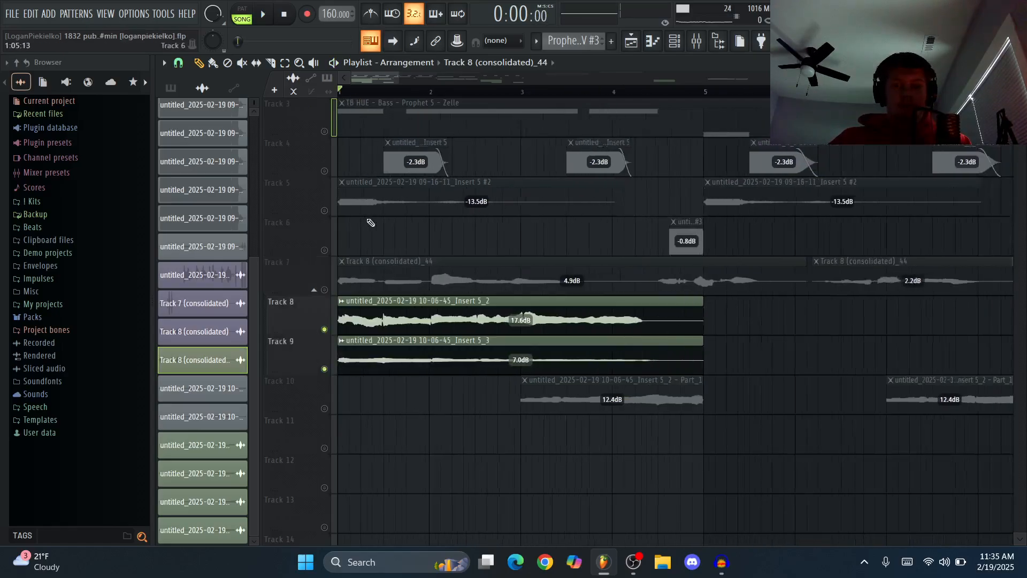
key("space")
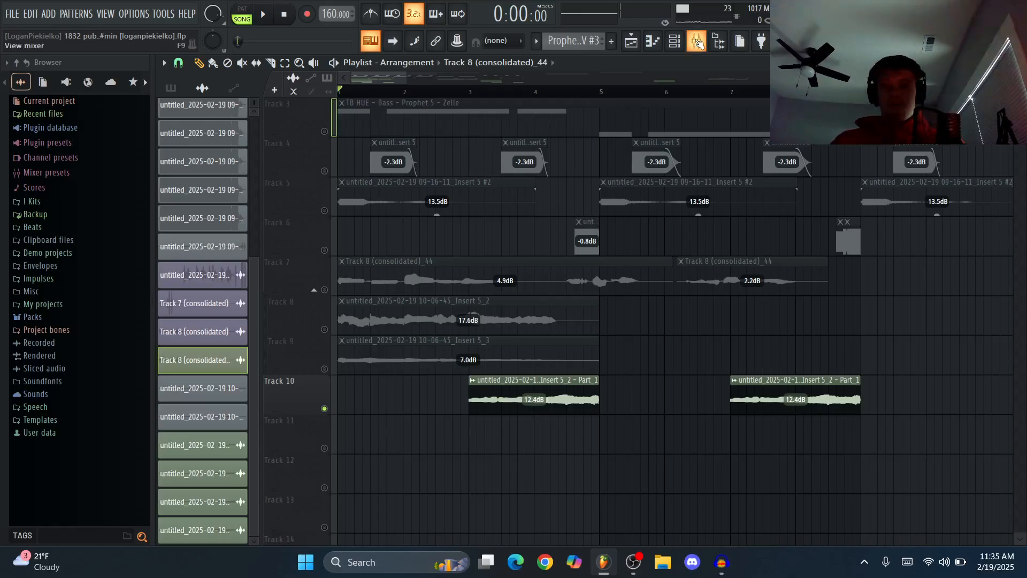
- Place the playhead at bar 3 and audition the soloed Track 10 clip from there
left_click(471, 92)
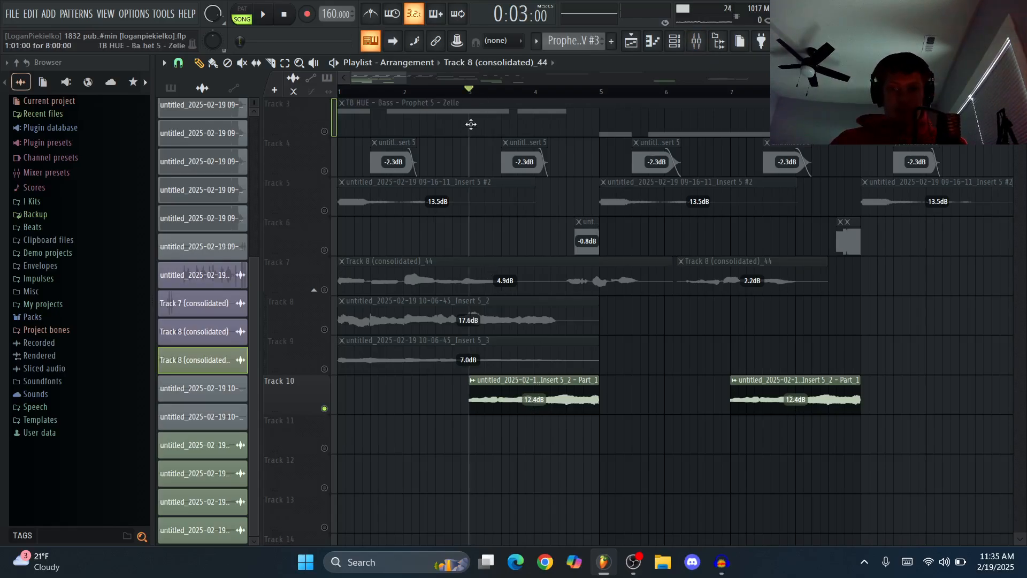
scroll(479, 308, "up", 2)
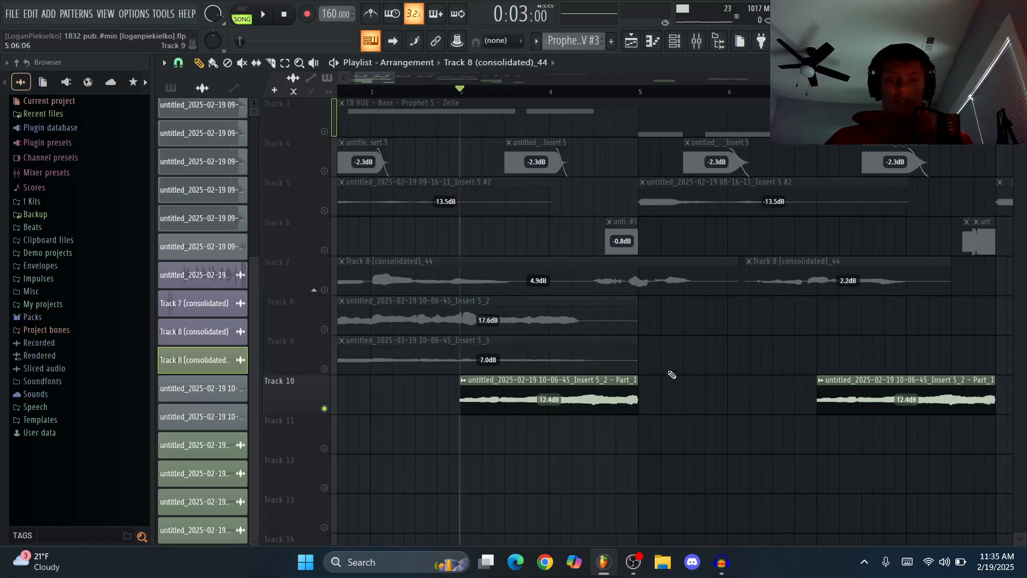
key("space")
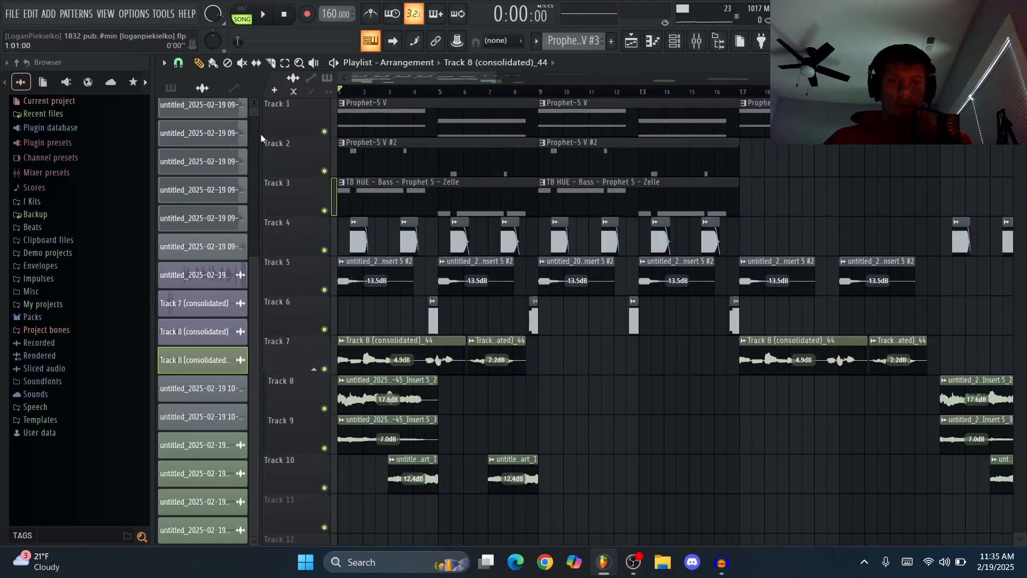
- Play the full arrangement from the start with Tracks 1 to 10 active and auto-scroll on, stop it and toggle auto-scroll
scroll(261, 217, "up", 1)
scroll(261, 218, "up", 4)
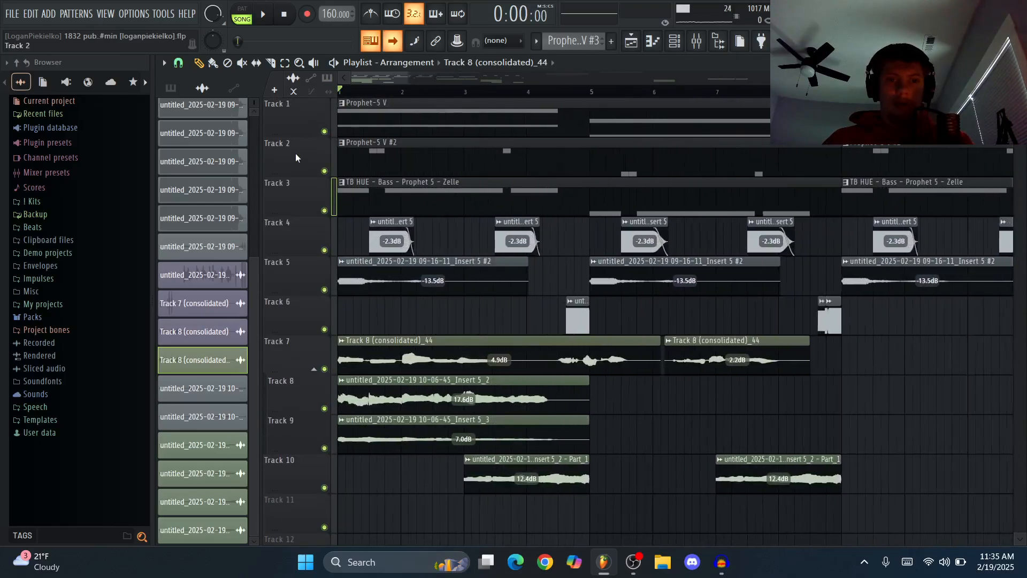
key("space")
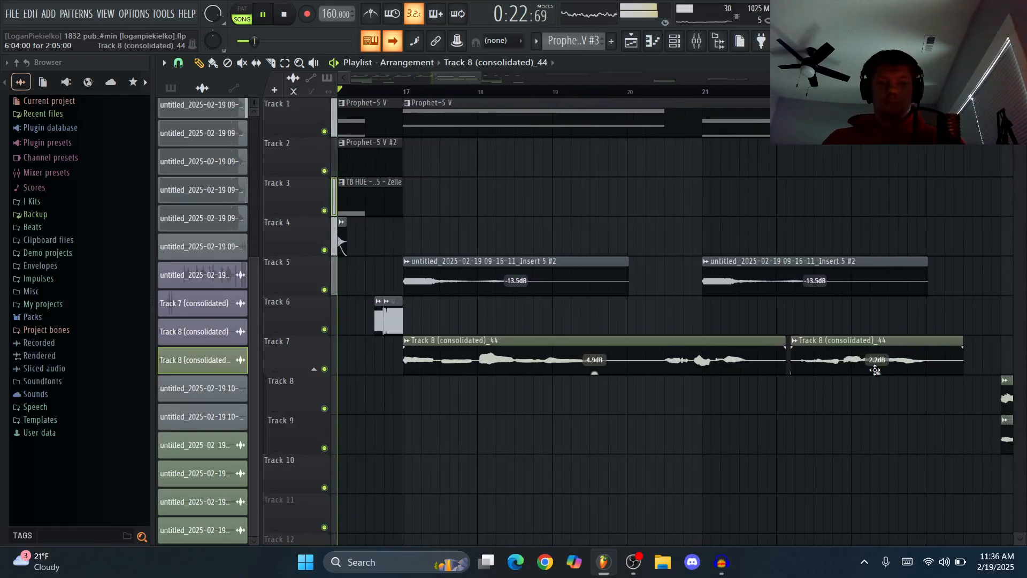
key("space")
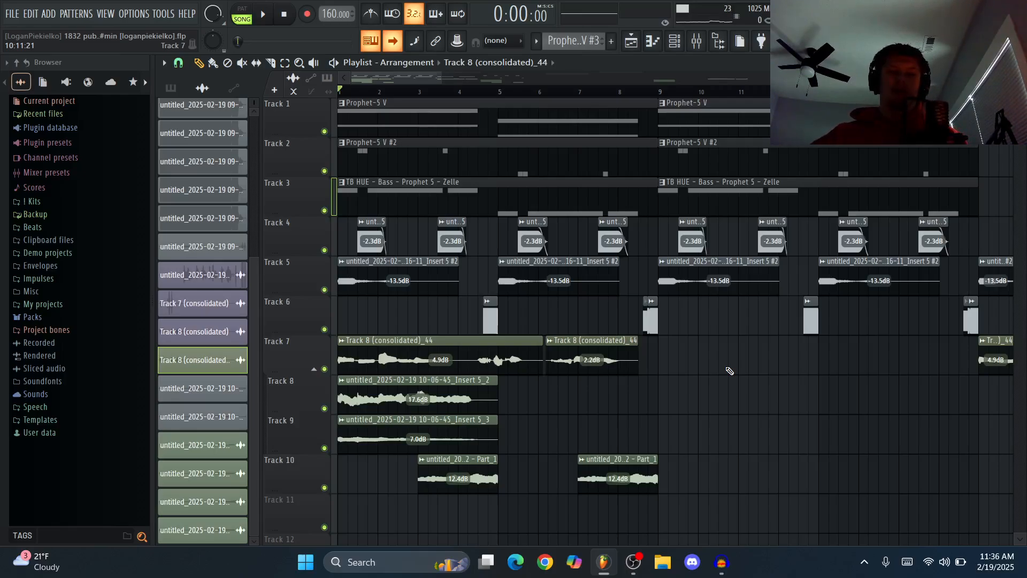
left_click(393, 41)
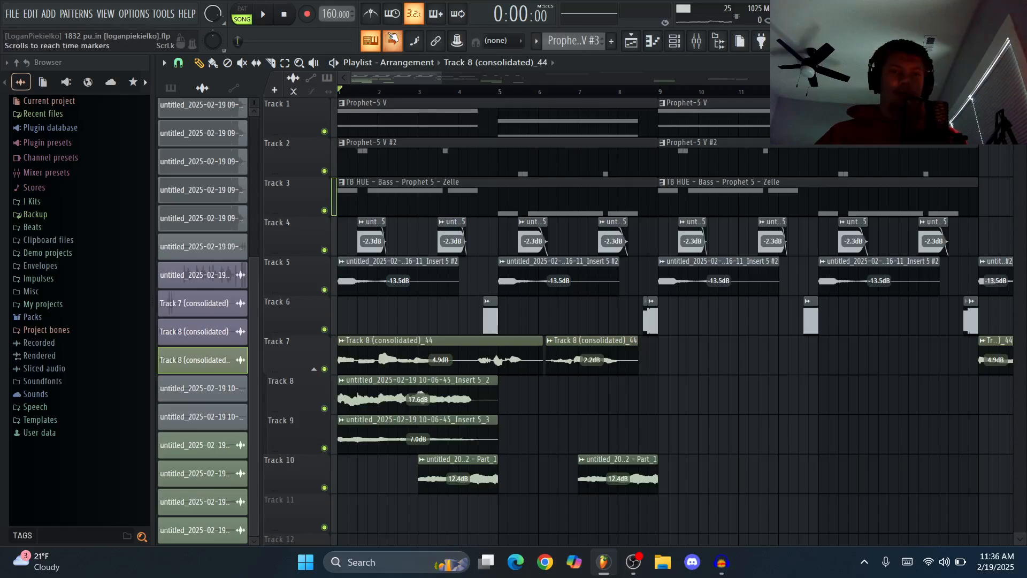